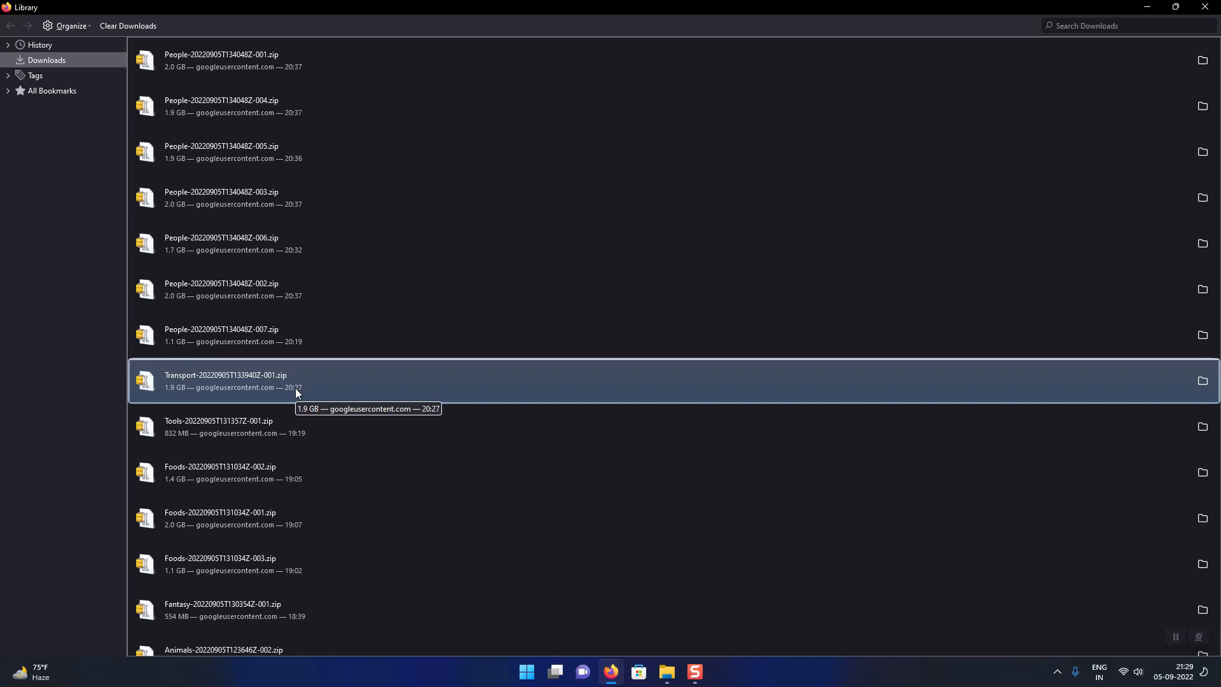
Open Transport-20220905T133940Z-001.zip from the downloads list and look through the archives inside its Transport folder.
click(212, 384)
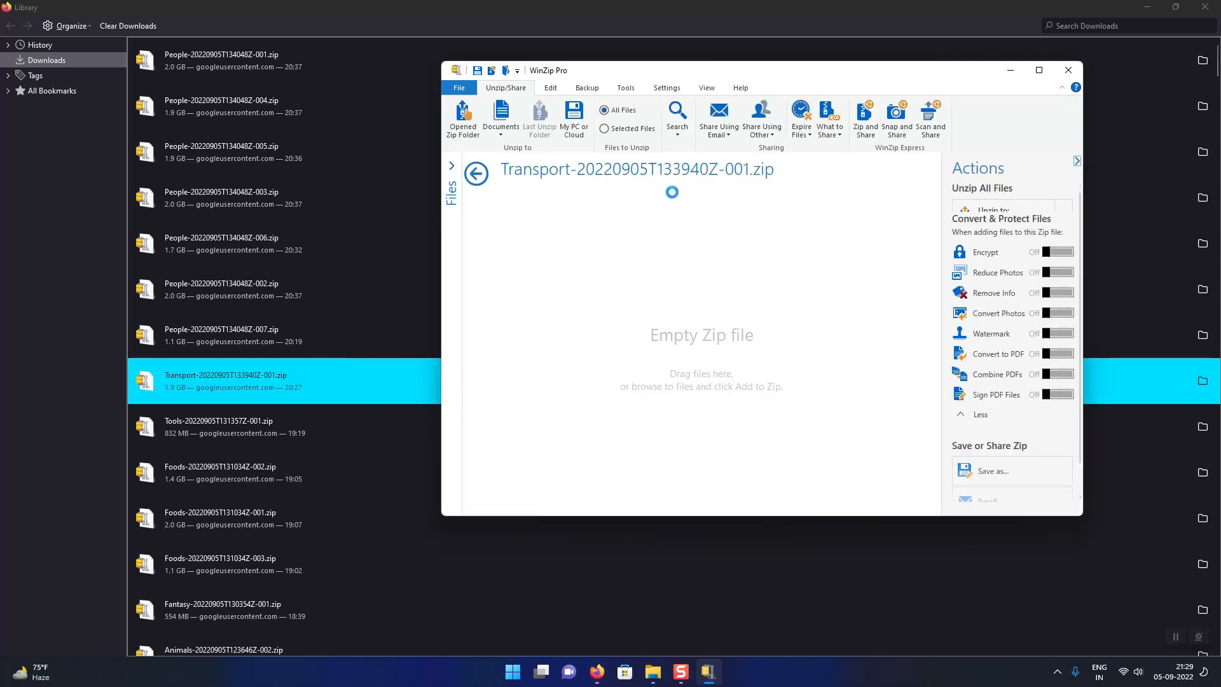
drag(787, 96, 872, 217)
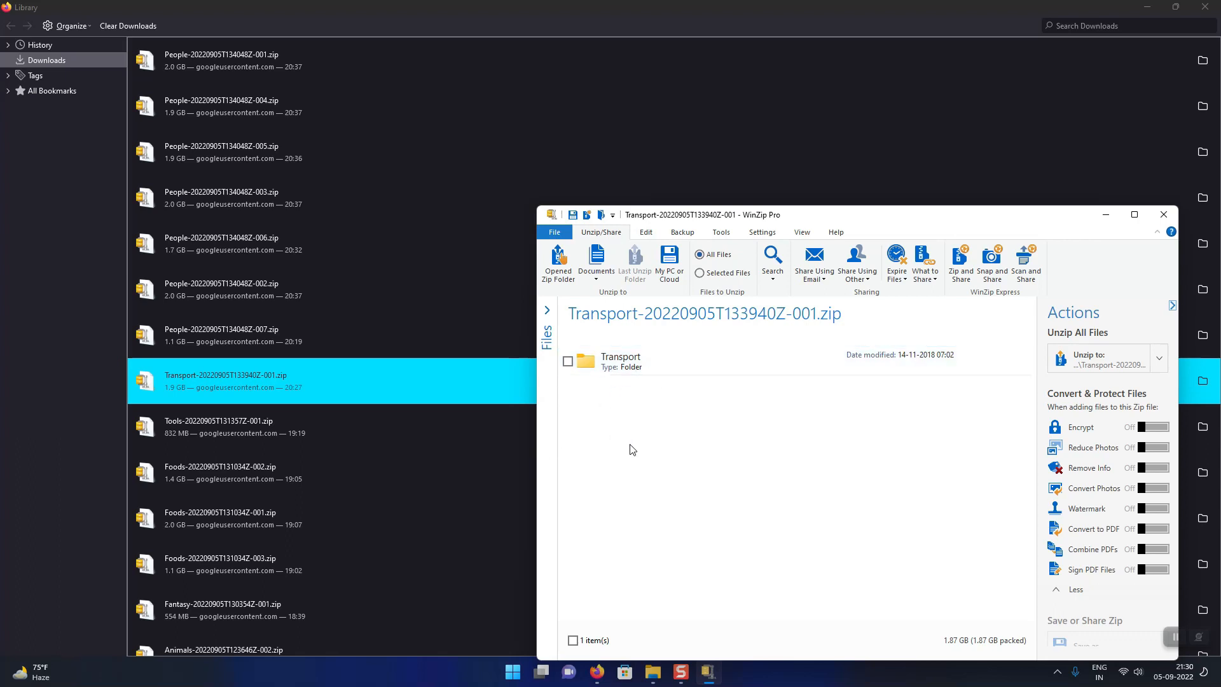
double_click(618, 369)
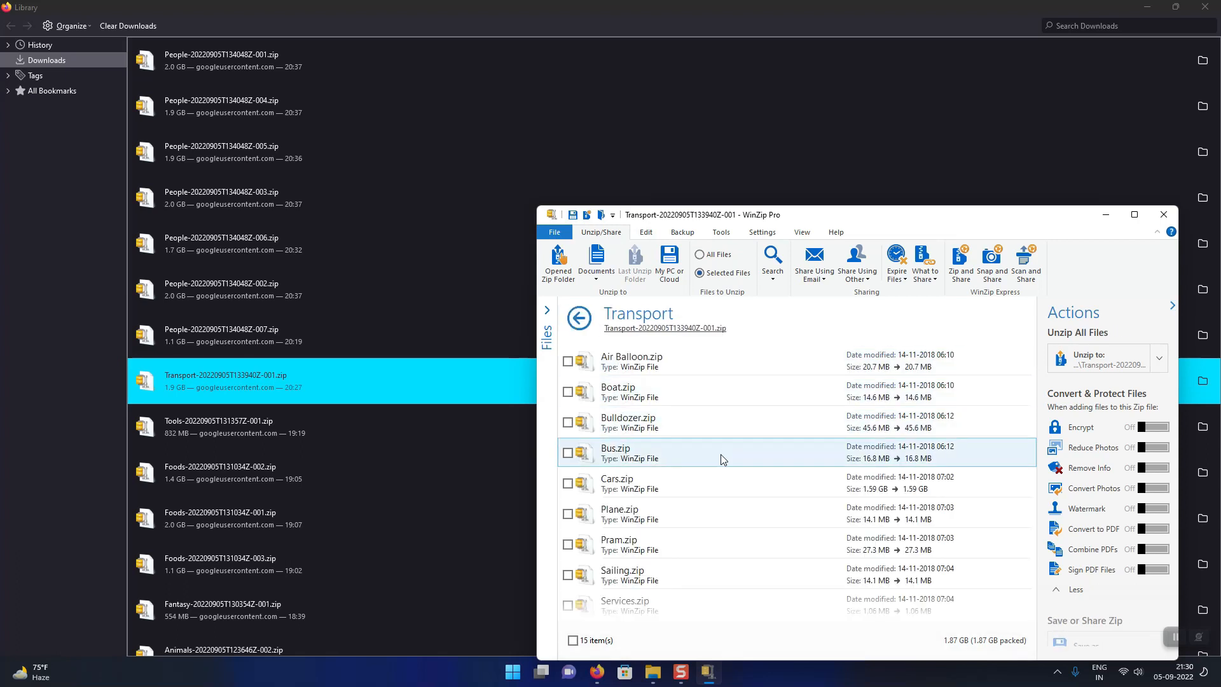
scroll(725, 463, down, 3)
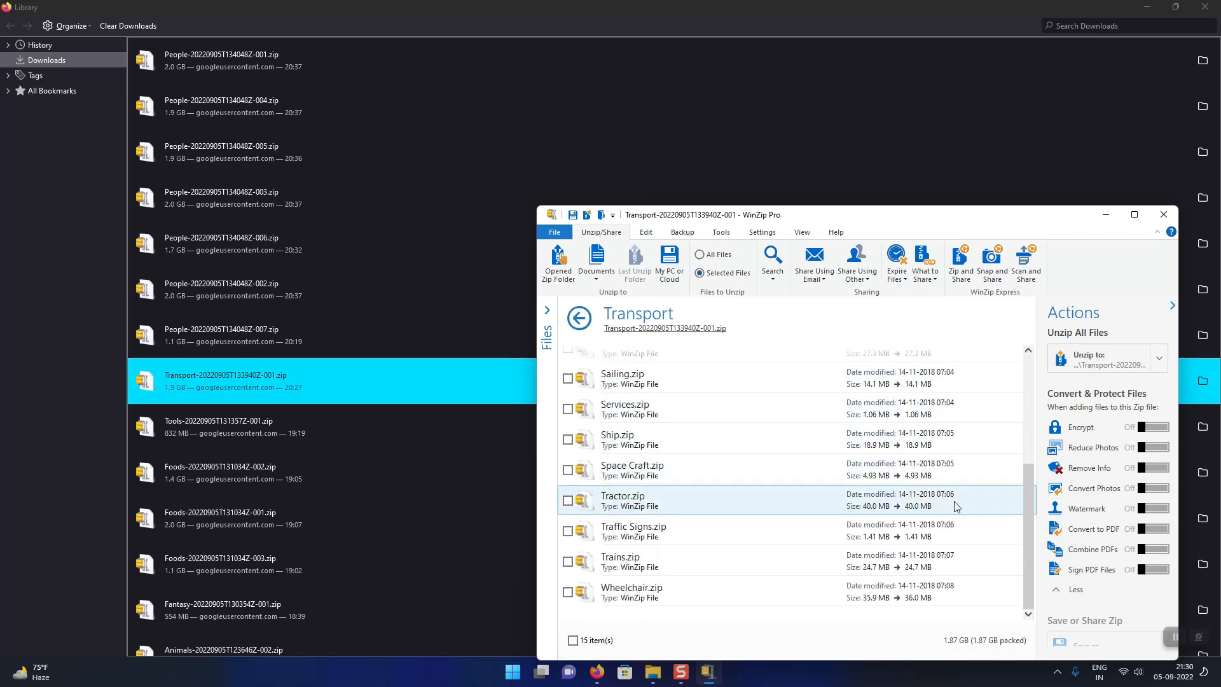
drag(1028, 529, 1034, 453)
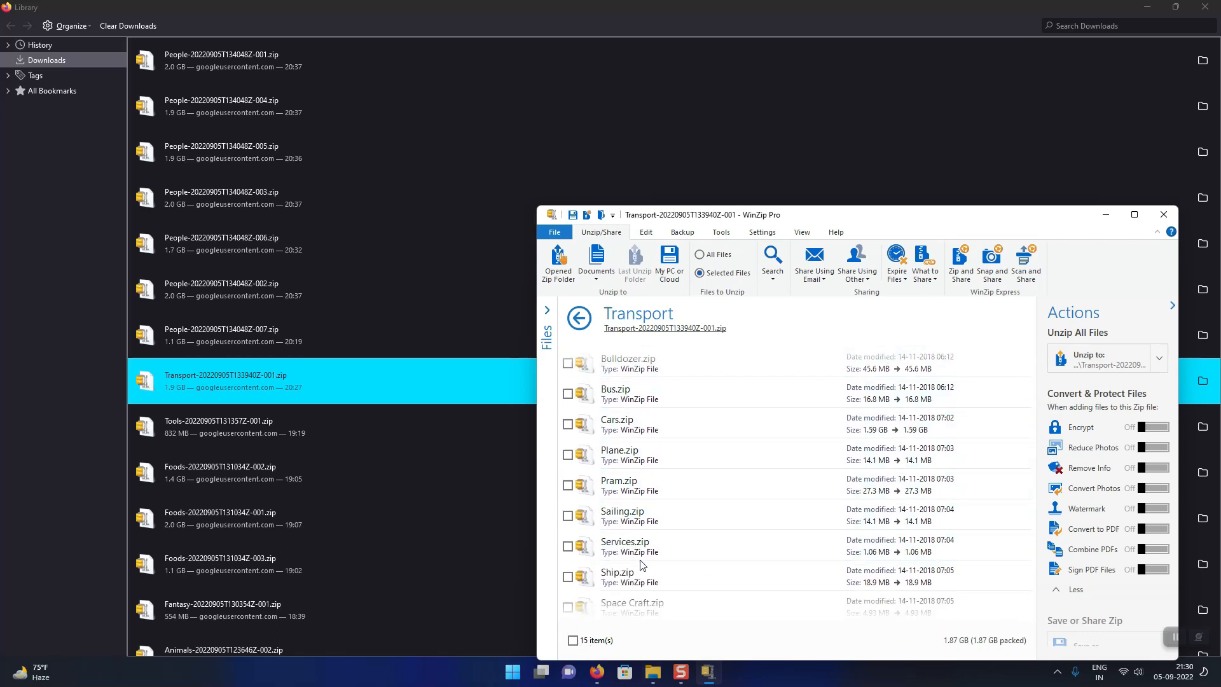
Open the nested Bulldozer.zip, view the PNG files in its Bulldozer folder, and close that archive again.
double_click(642, 374)
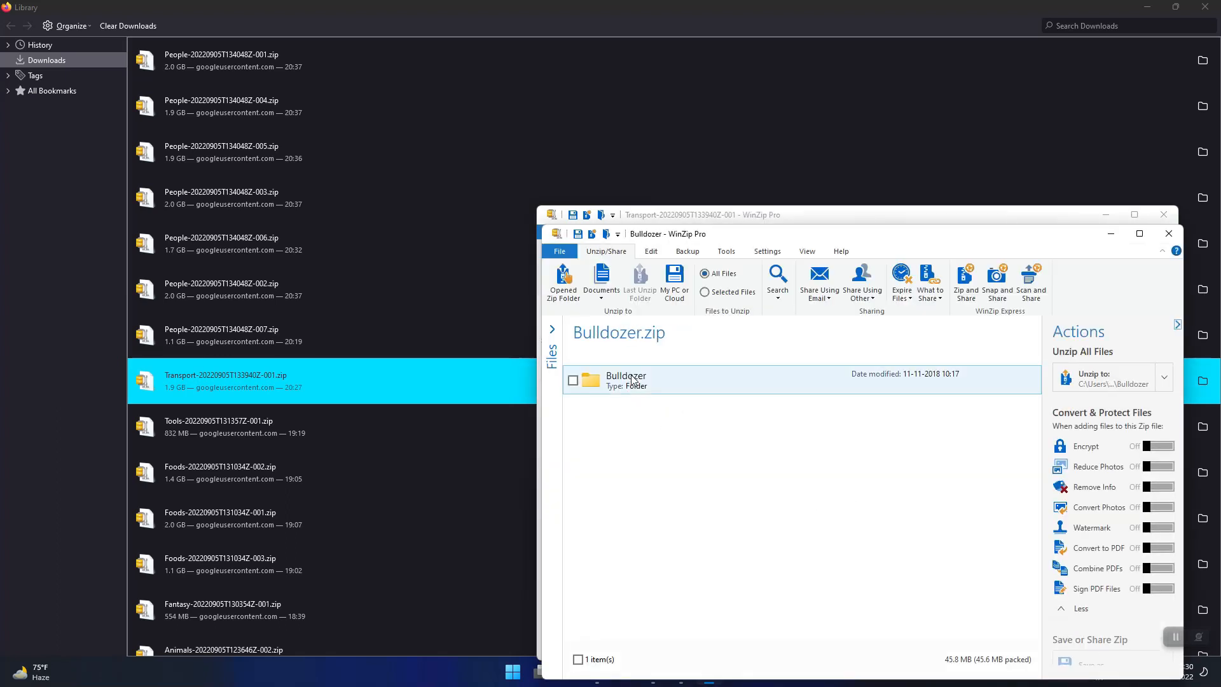
double_click(633, 380)
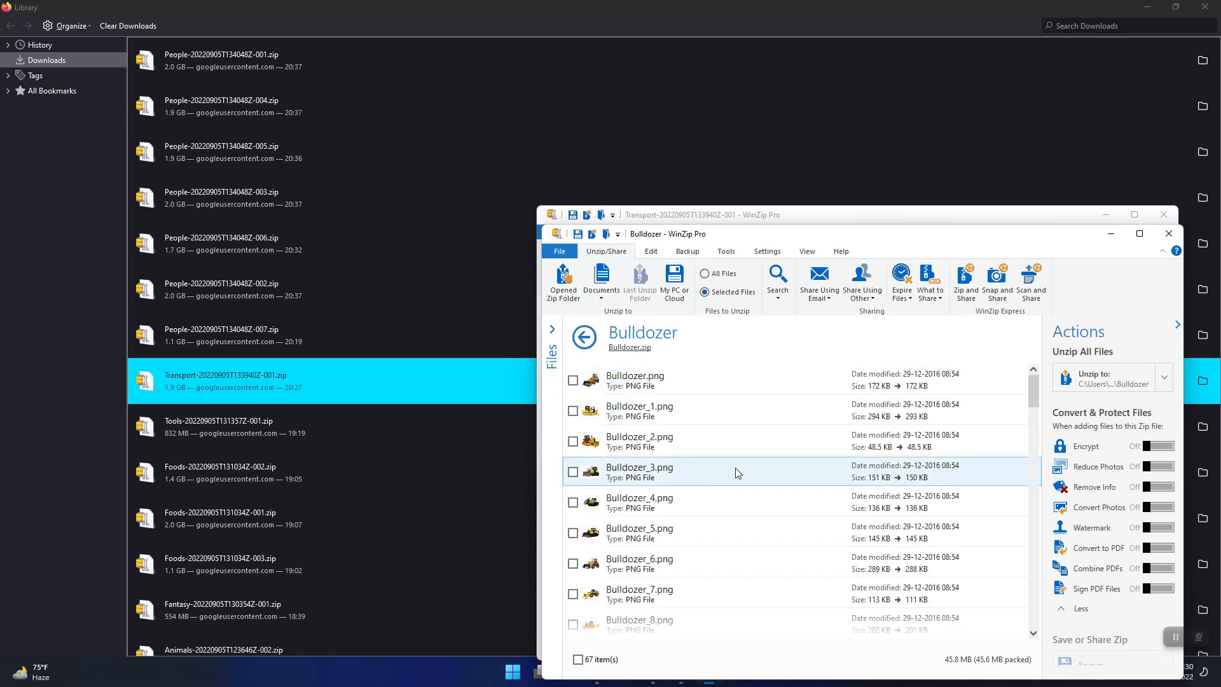
click(1169, 233)
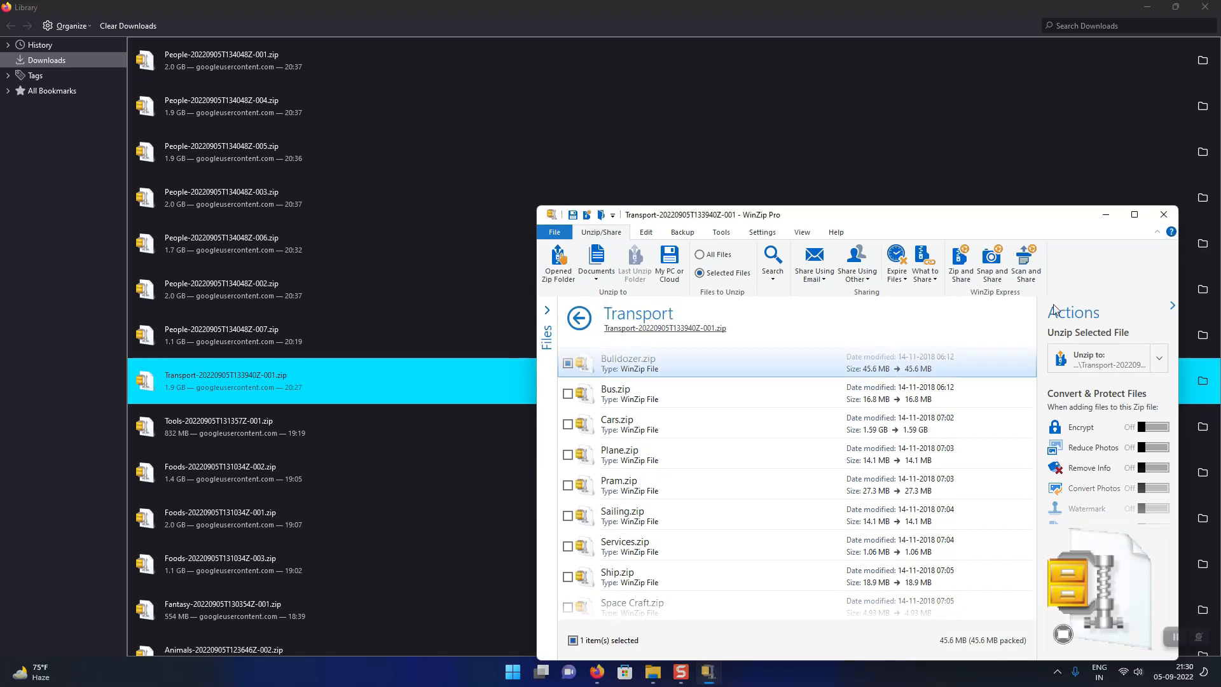
scroll(899, 459, up, 2)
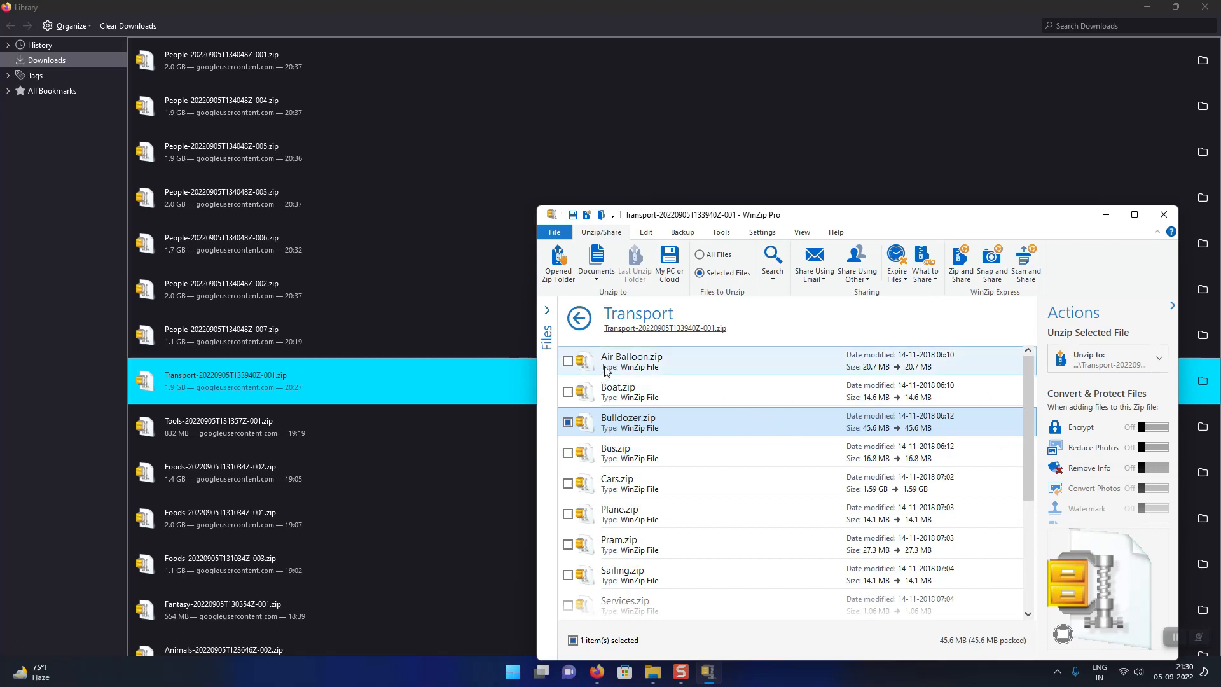
View the PNGS folder in File Explorer, then return to WinZip and reopen the archive's Transport folder from its root.
click(660, 679)
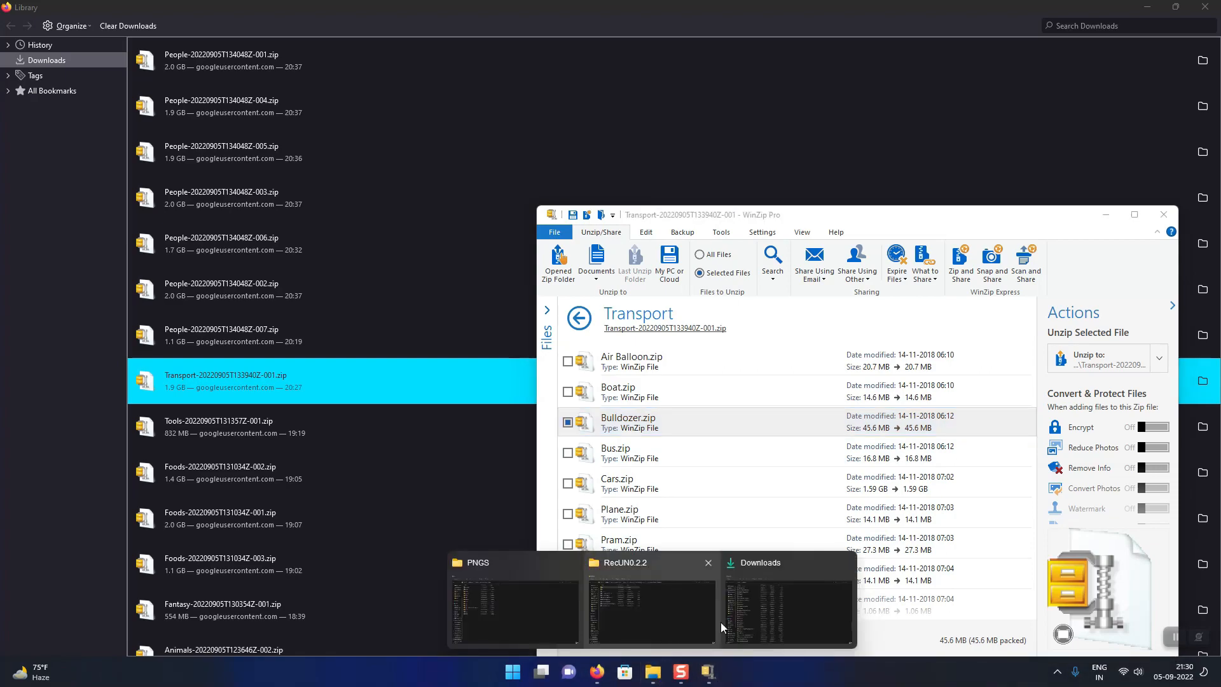
click(534, 608)
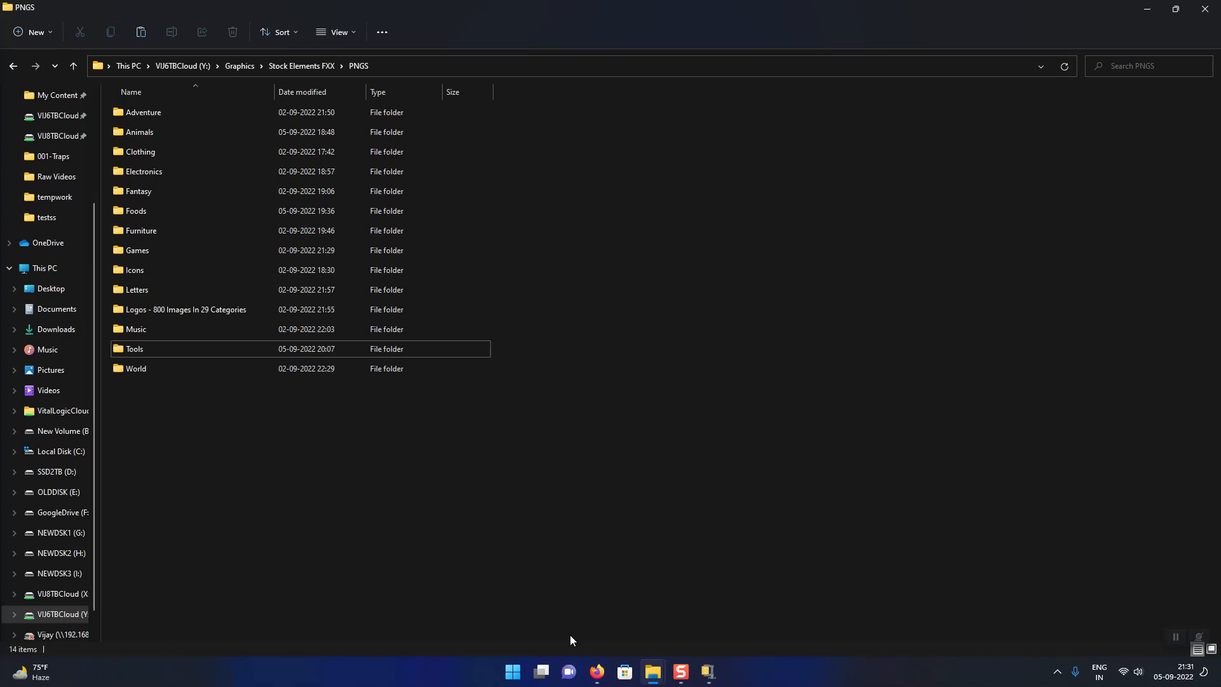
click(708, 671)
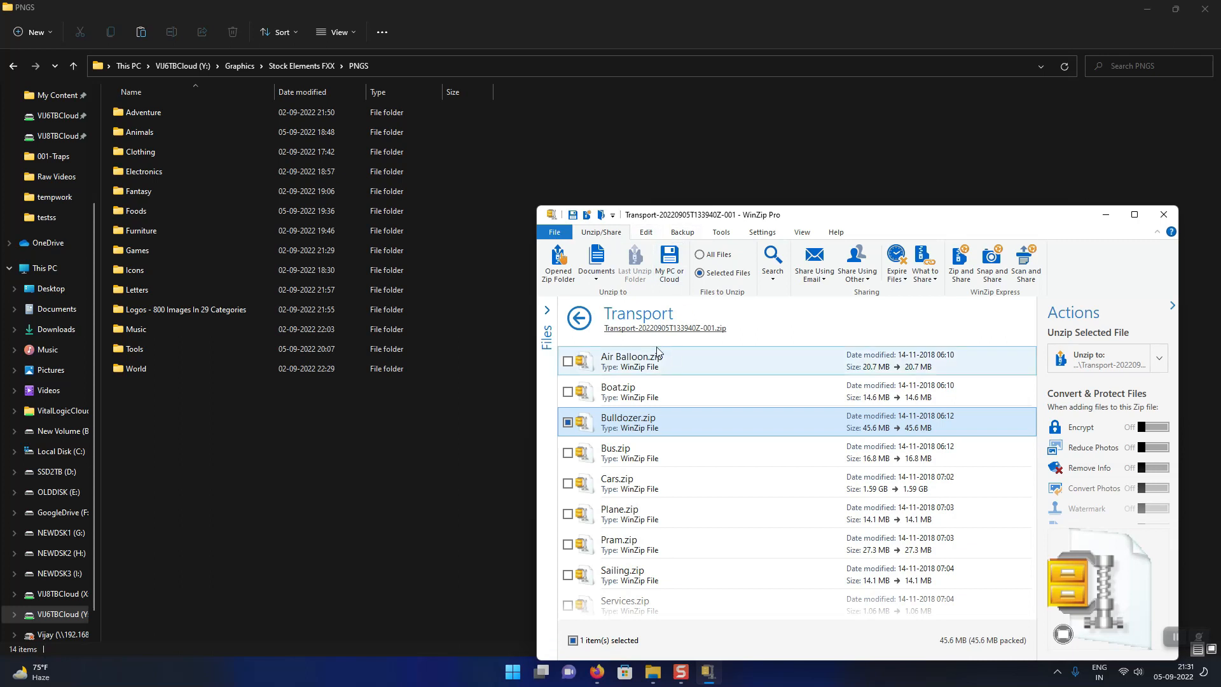
click(578, 318)
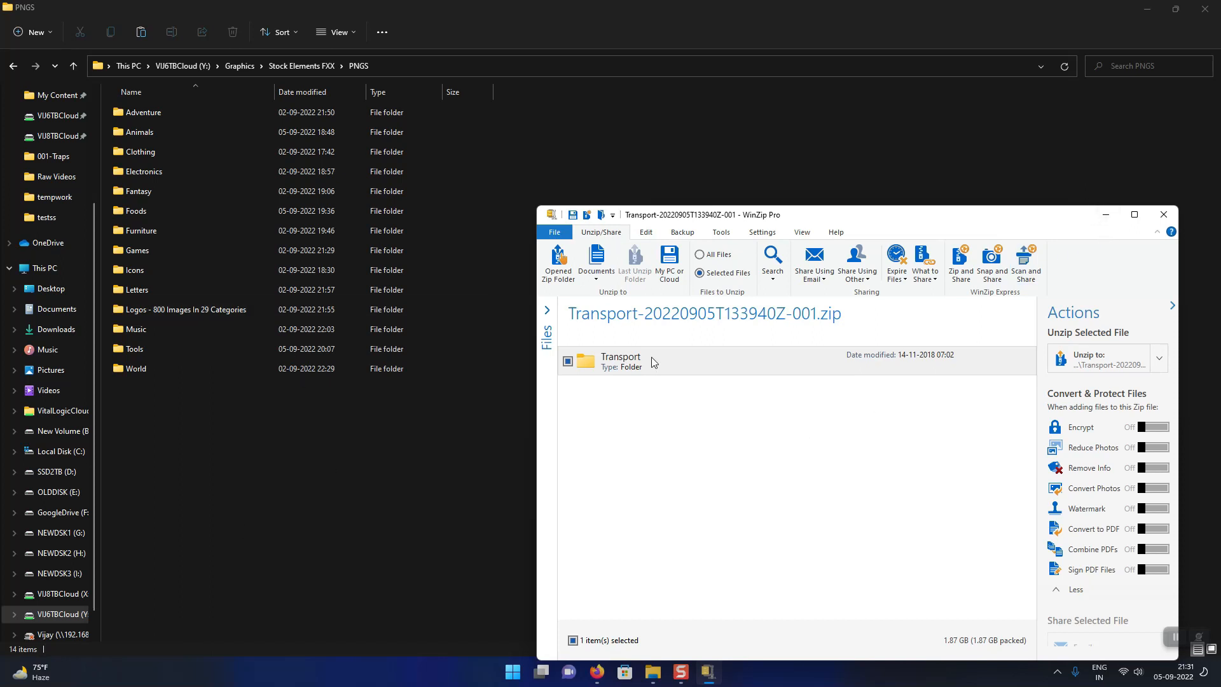
double_click(639, 374)
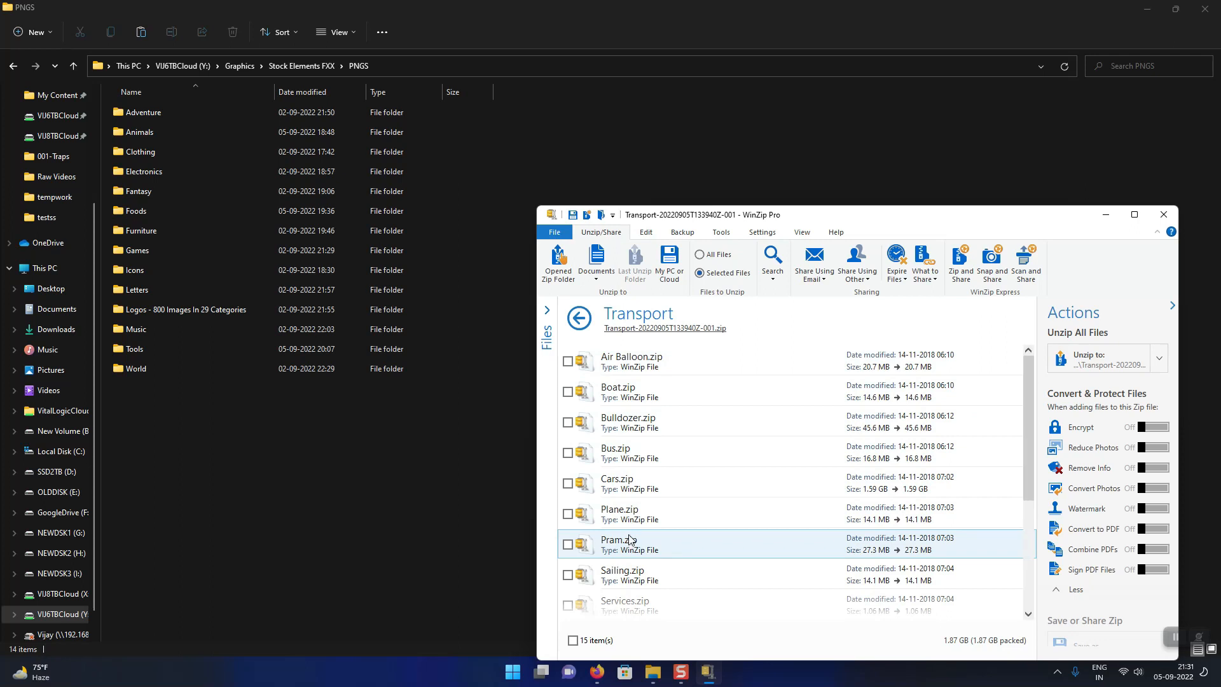
Launch RecursiveUnzipper.exe from the RecUN0.2.2 folder in File Explorer and close the WinZip window.
mouse_move(645, 681)
click(658, 676)
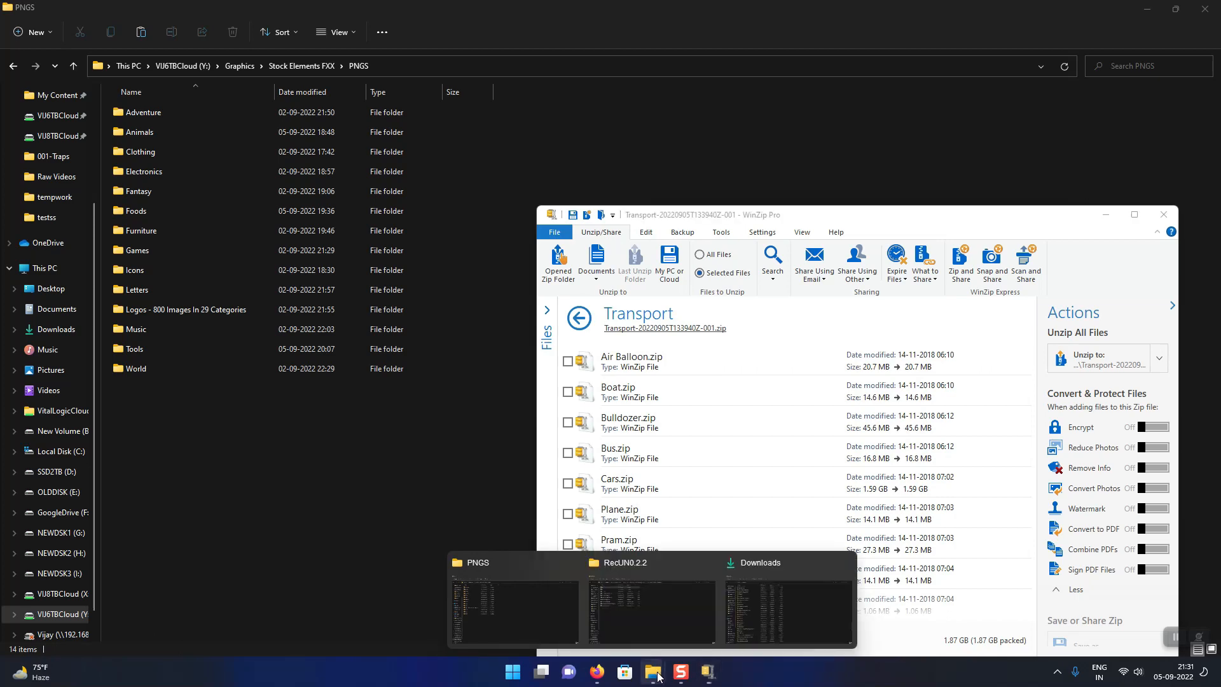
click(652, 627)
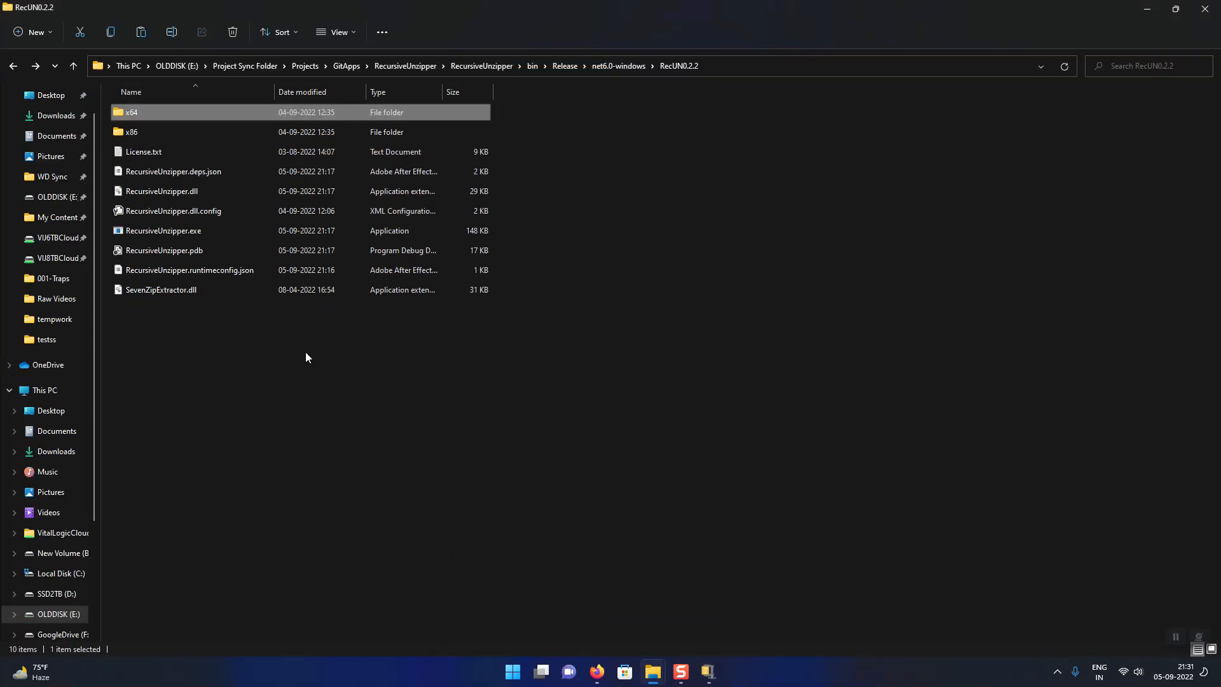
double_click(182, 232)
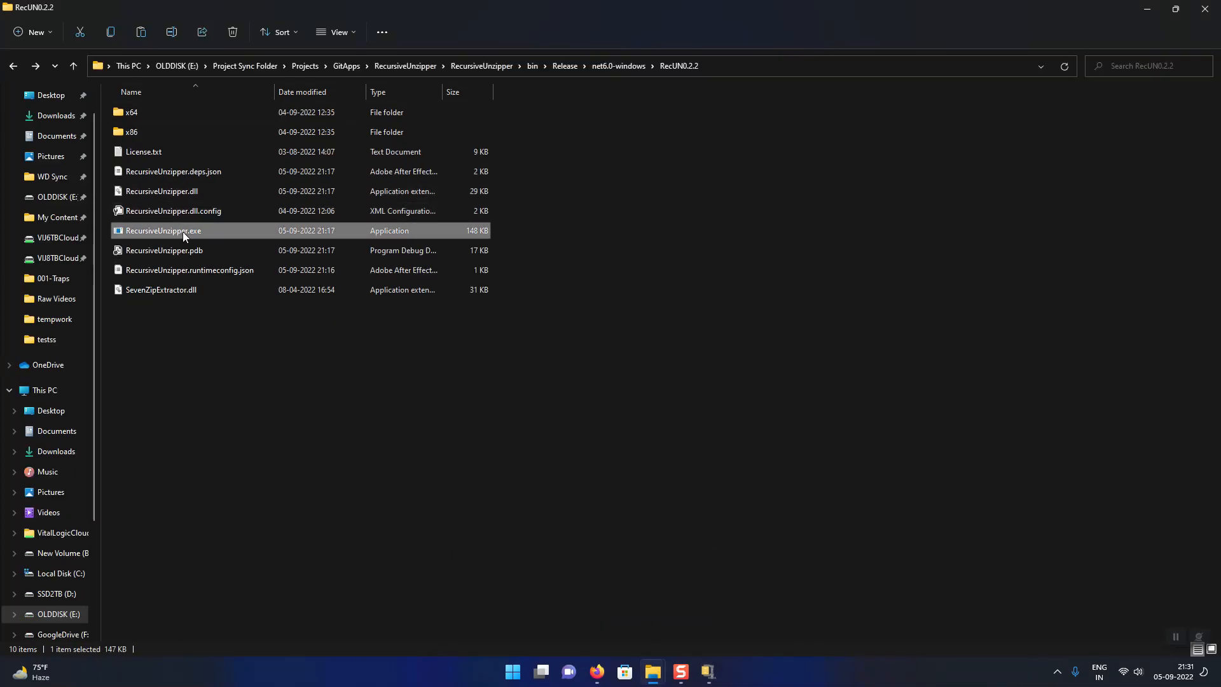
click(1148, 10)
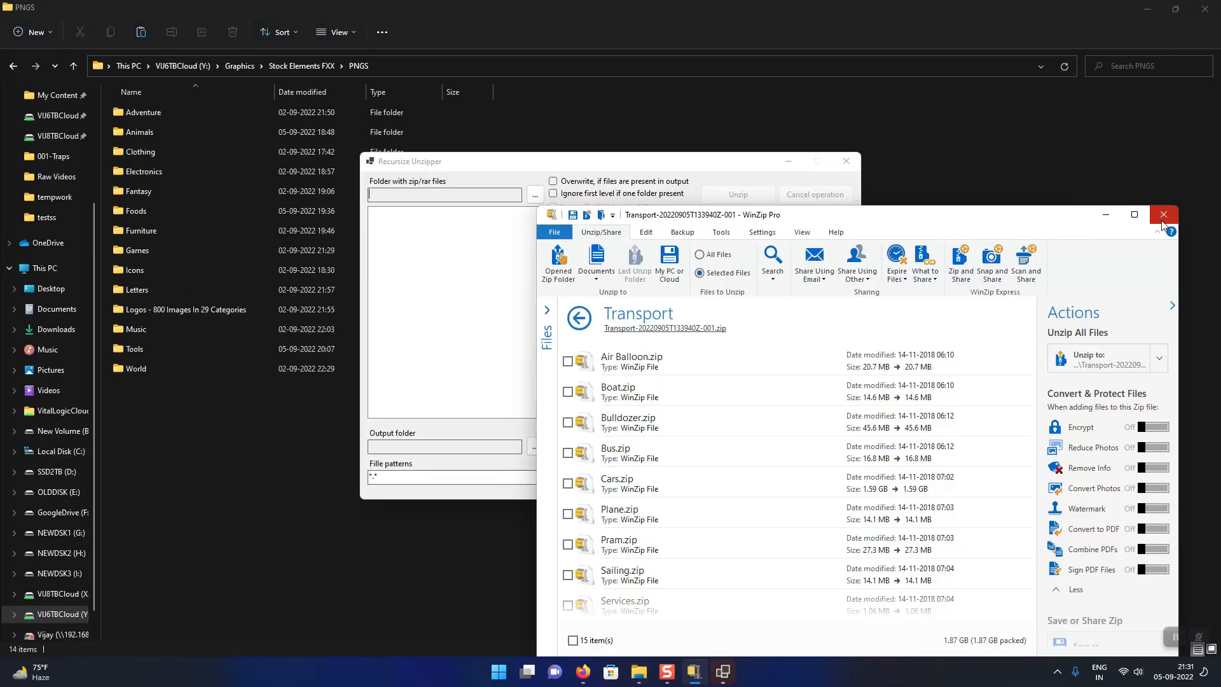
click(1163, 216)
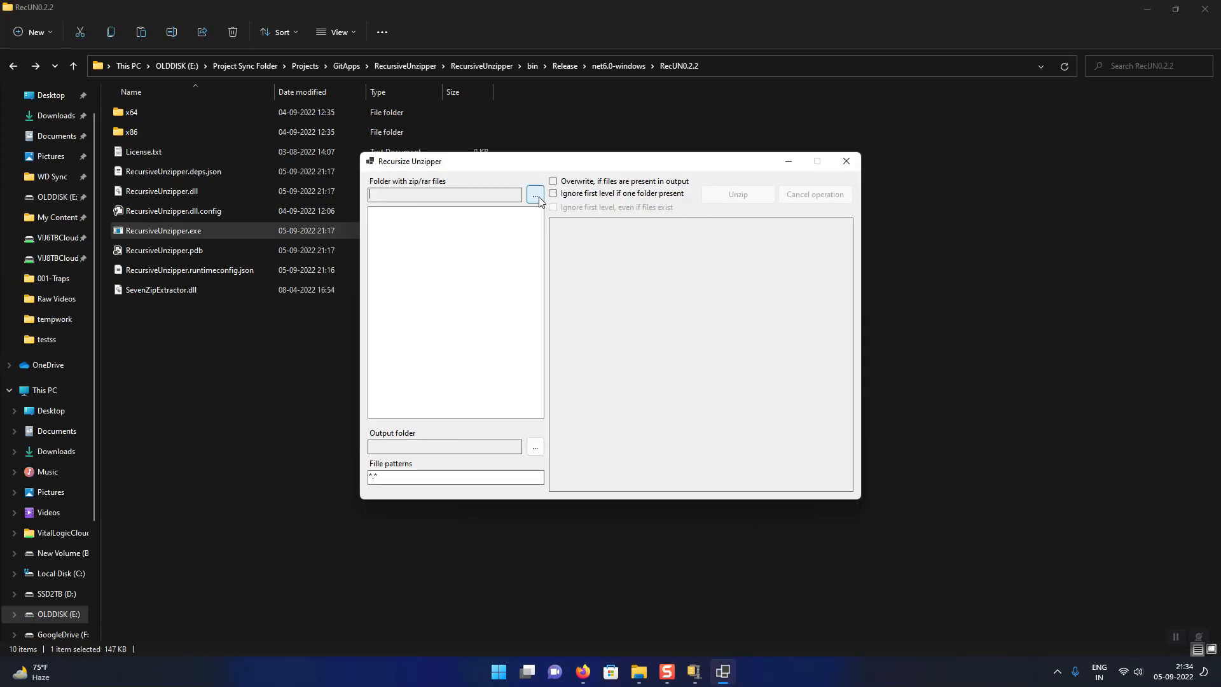
Set Downloads as the folder with zip/rar files and select Transport-20220905T133940Z-001.zip for extraction.
drag(598, 167, 692, 224)
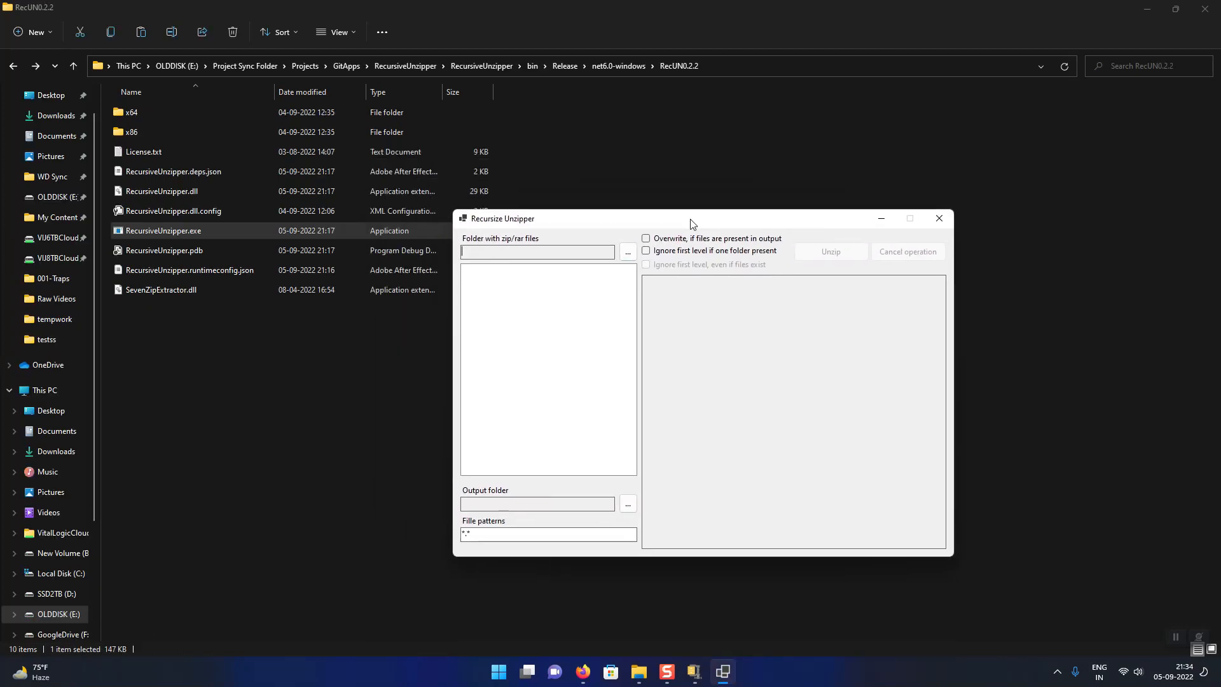
click(629, 254)
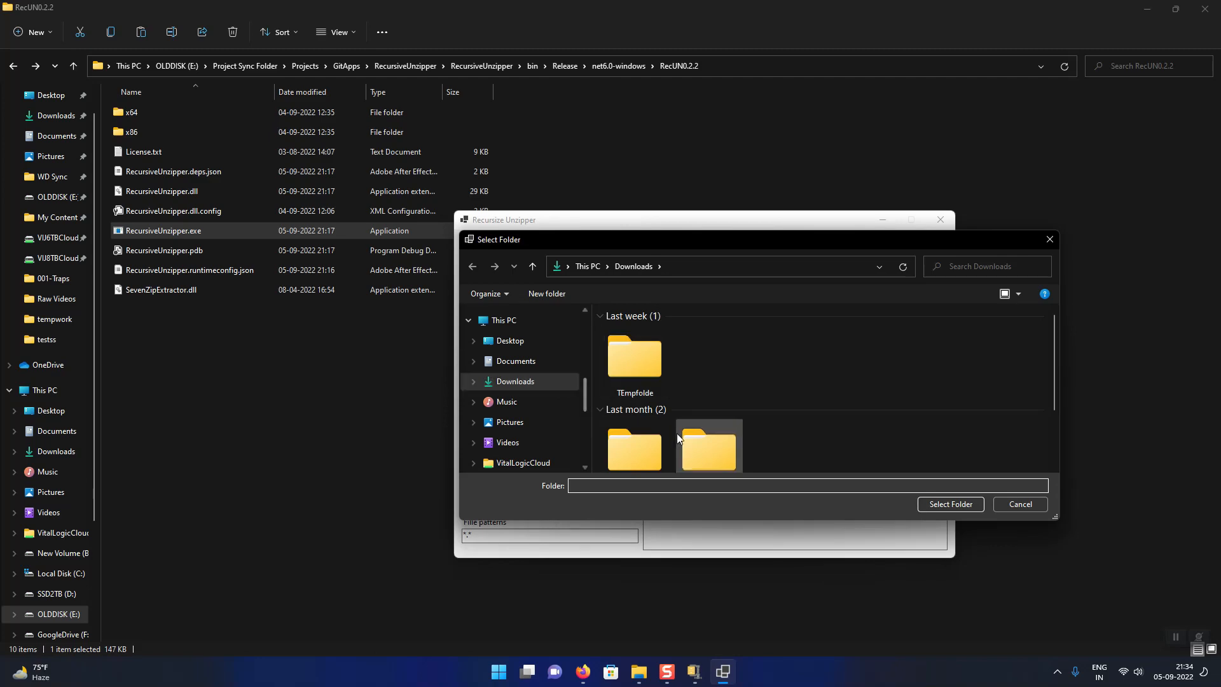
click(929, 504)
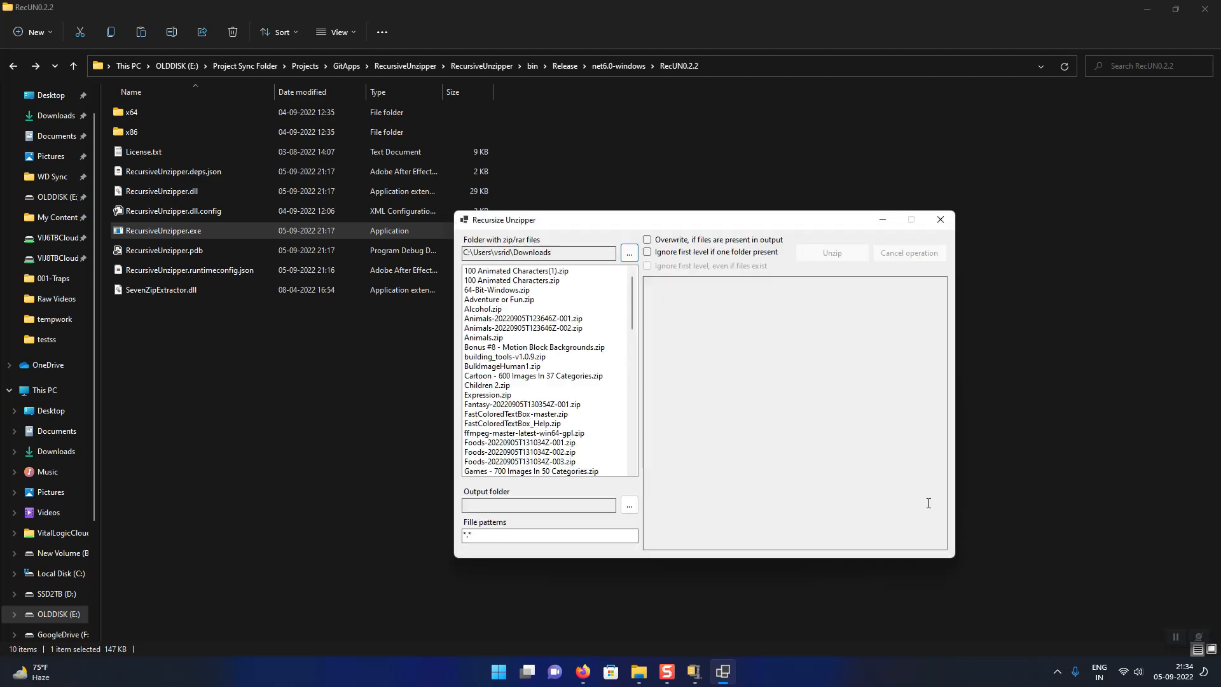
drag(628, 314, 642, 456)
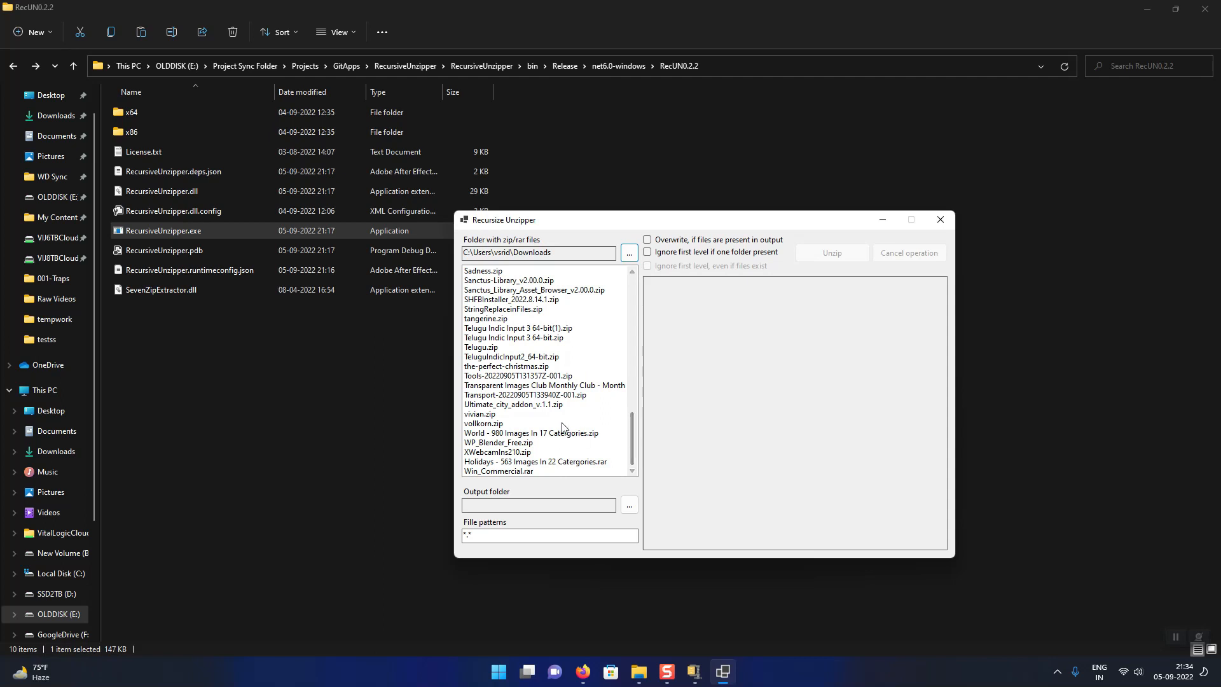
click(532, 396)
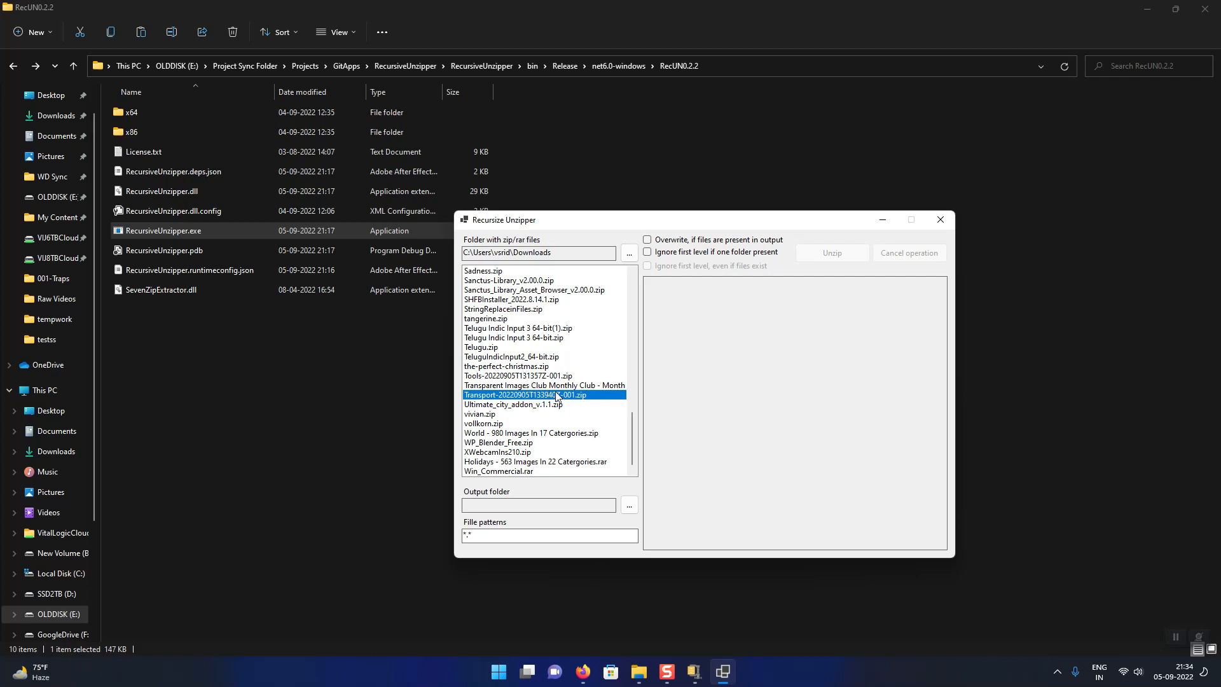
Set the output folder to Y:\Graphics\Stock Elements FXX\PNGS.
click(630, 506)
scroll(569, 407, down, 4)
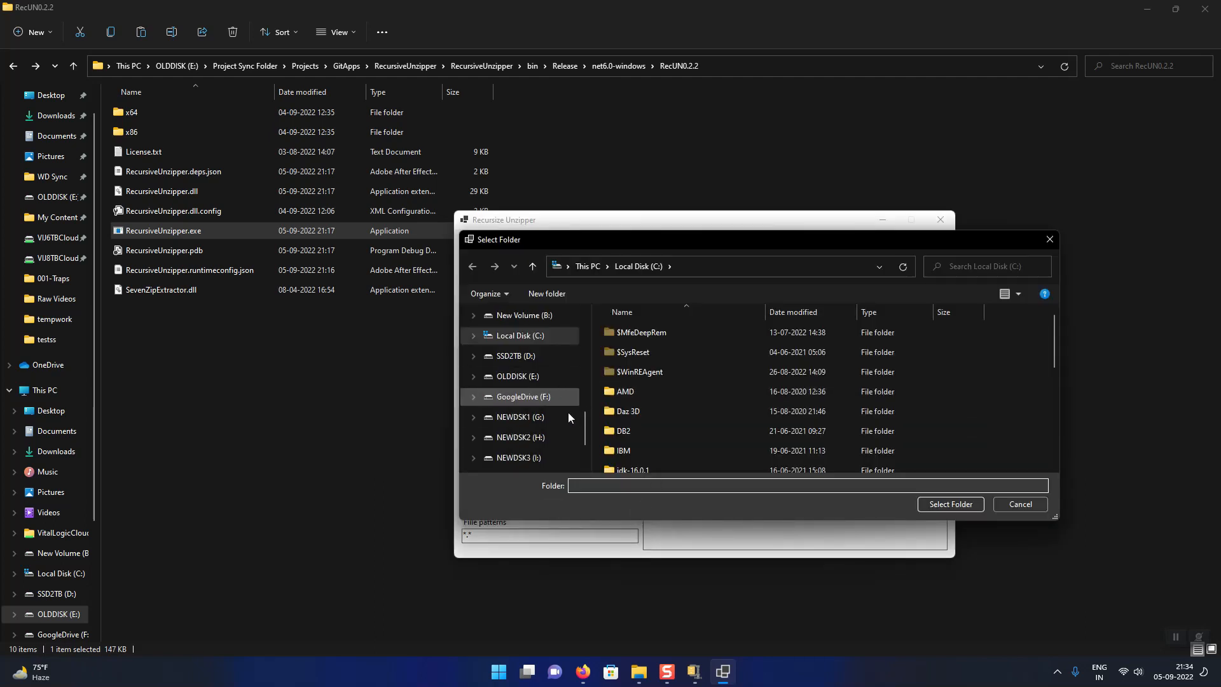
click(541, 418)
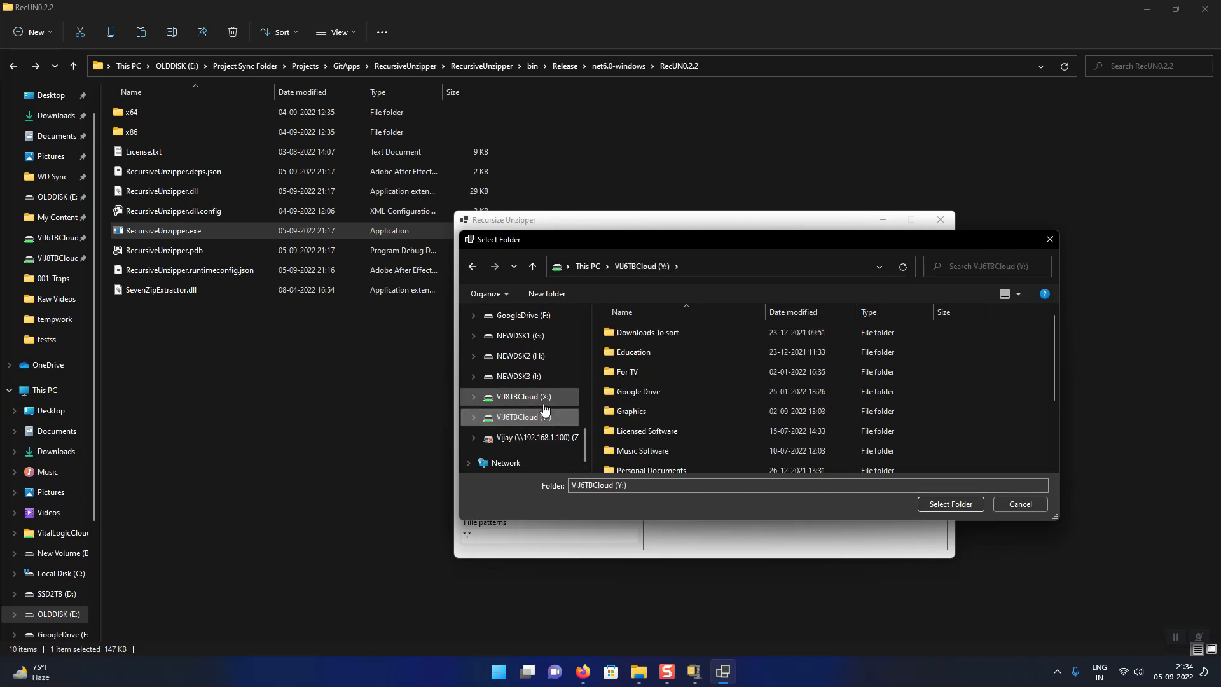
click(642, 410)
double_click(650, 409)
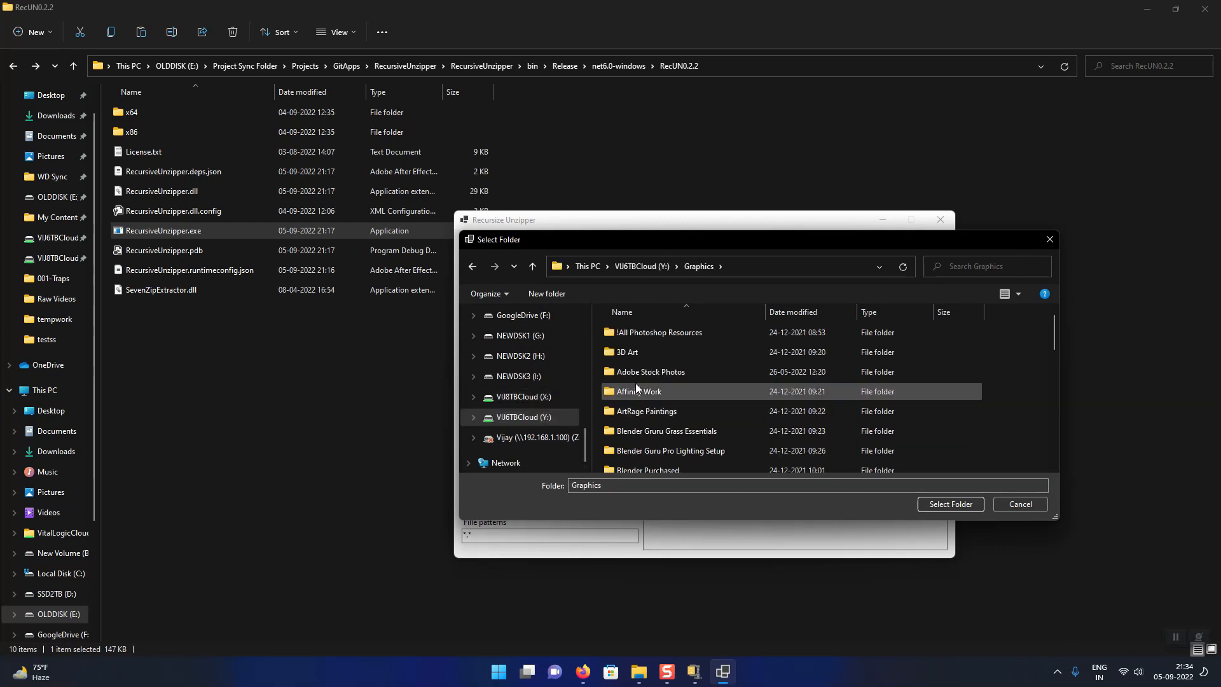
scroll(655, 411, down, 5)
double_click(652, 414)
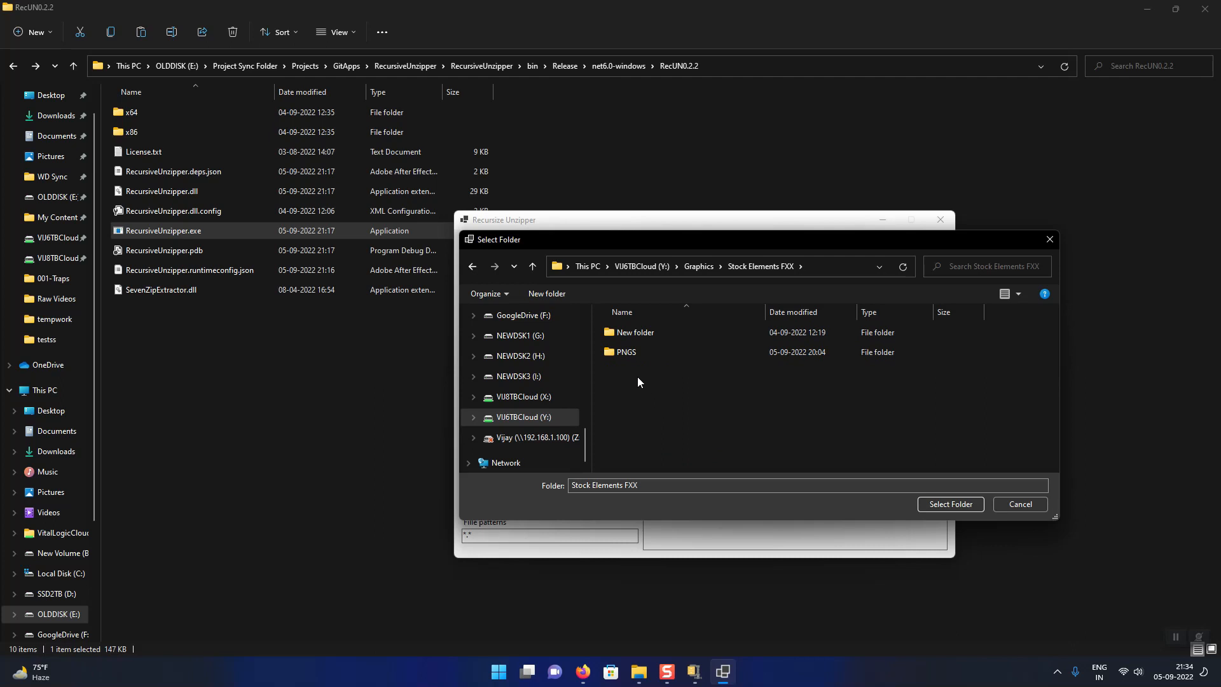
double_click(614, 351)
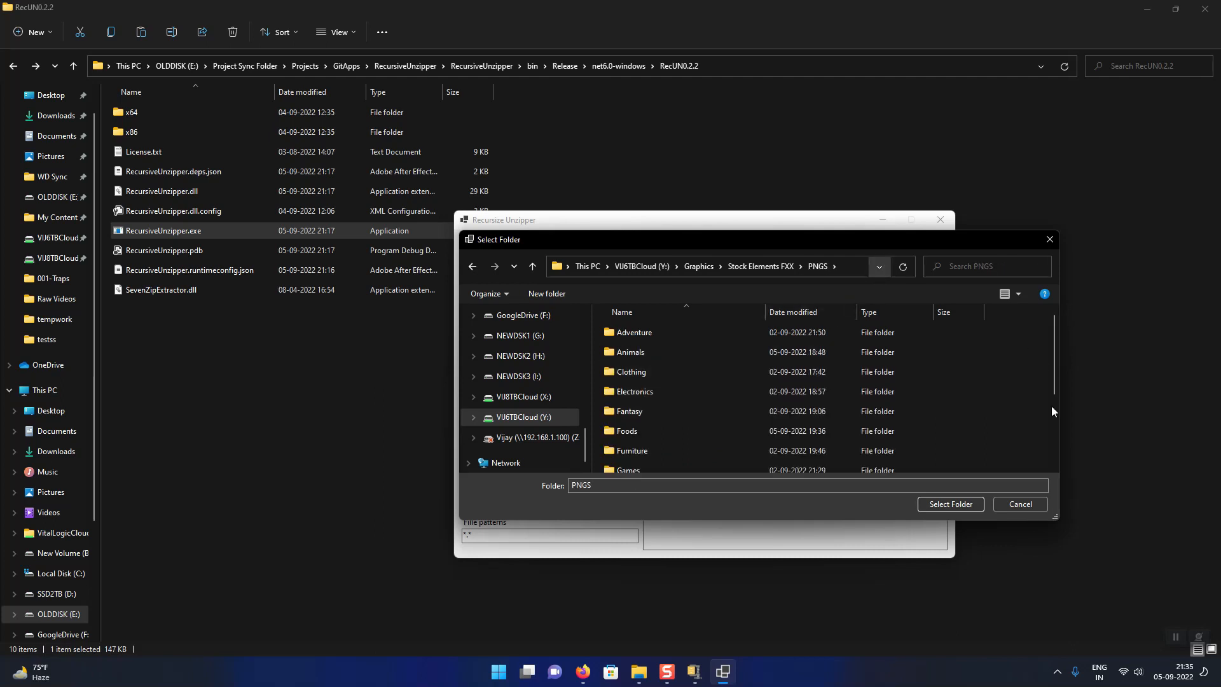
drag(1056, 518, 1102, 647)
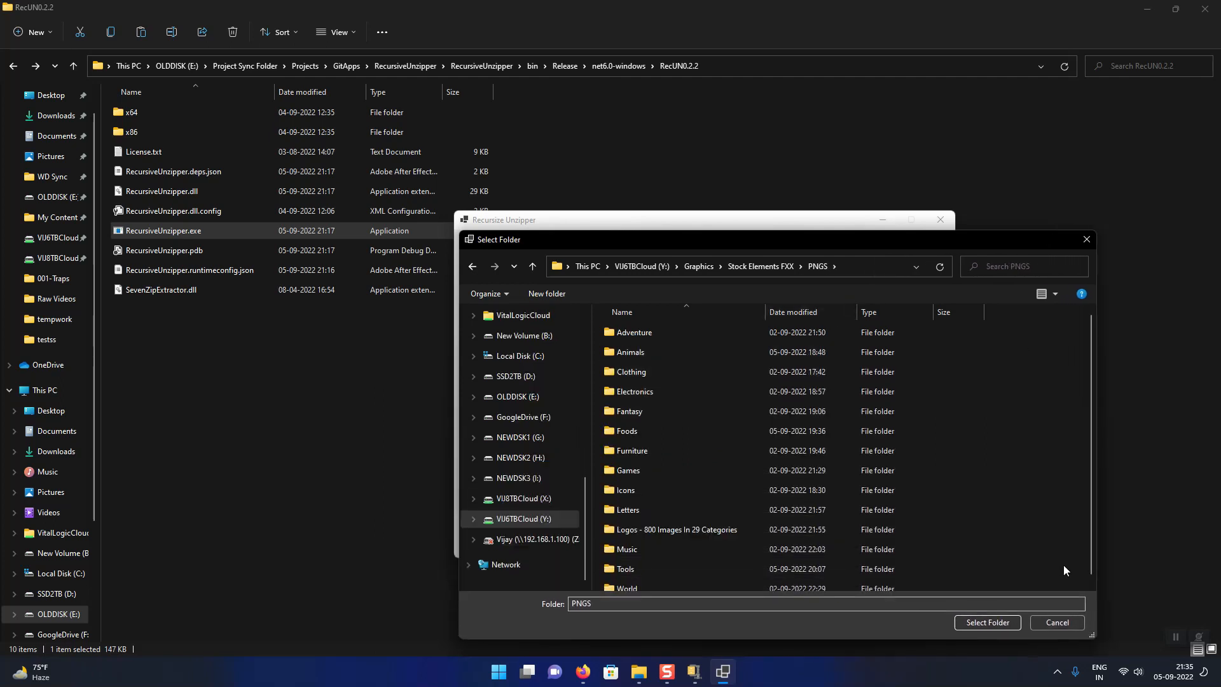
click(988, 622)
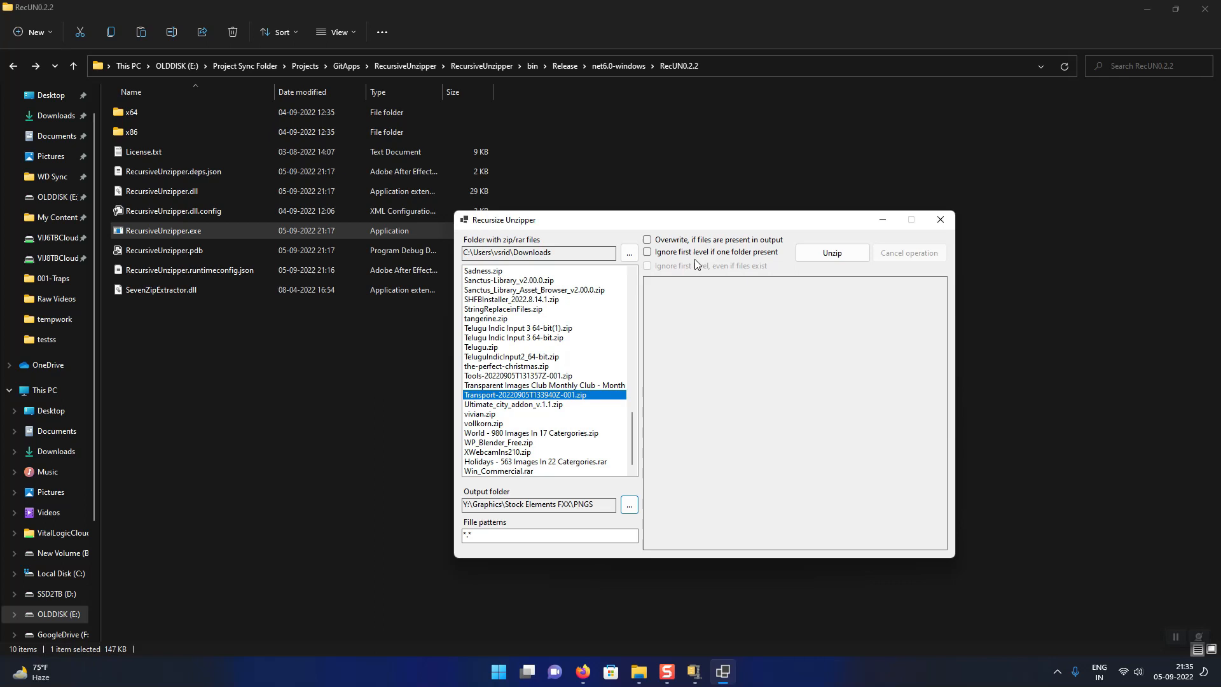
Create a folder named Transport in the PNGS folder in File Explorer.
click(638, 669)
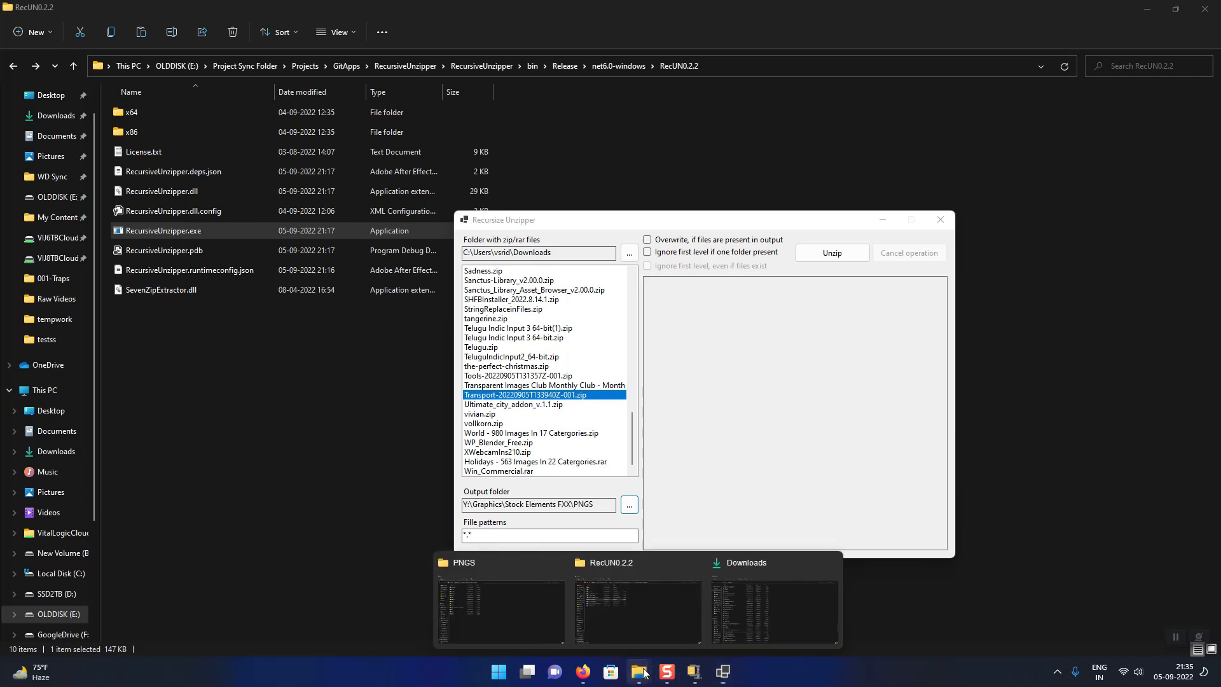
click(535, 617)
right_click(460, 534)
mouse_move(528, 477)
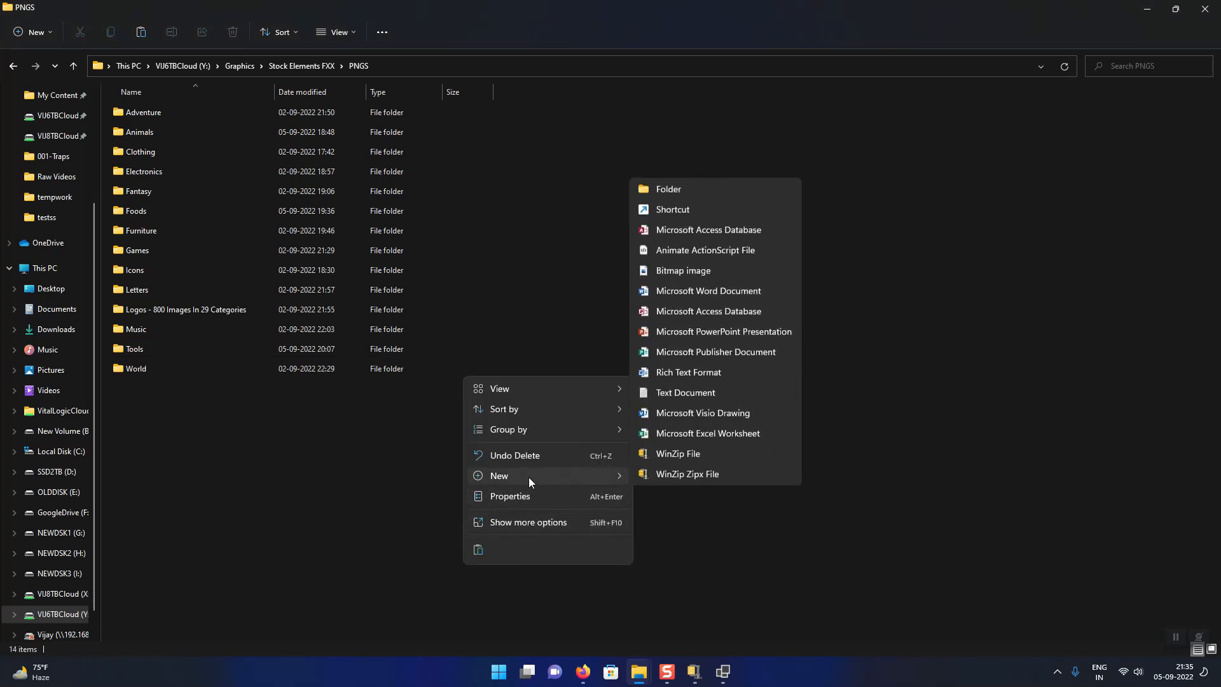
click(714, 189)
click(714, 190)
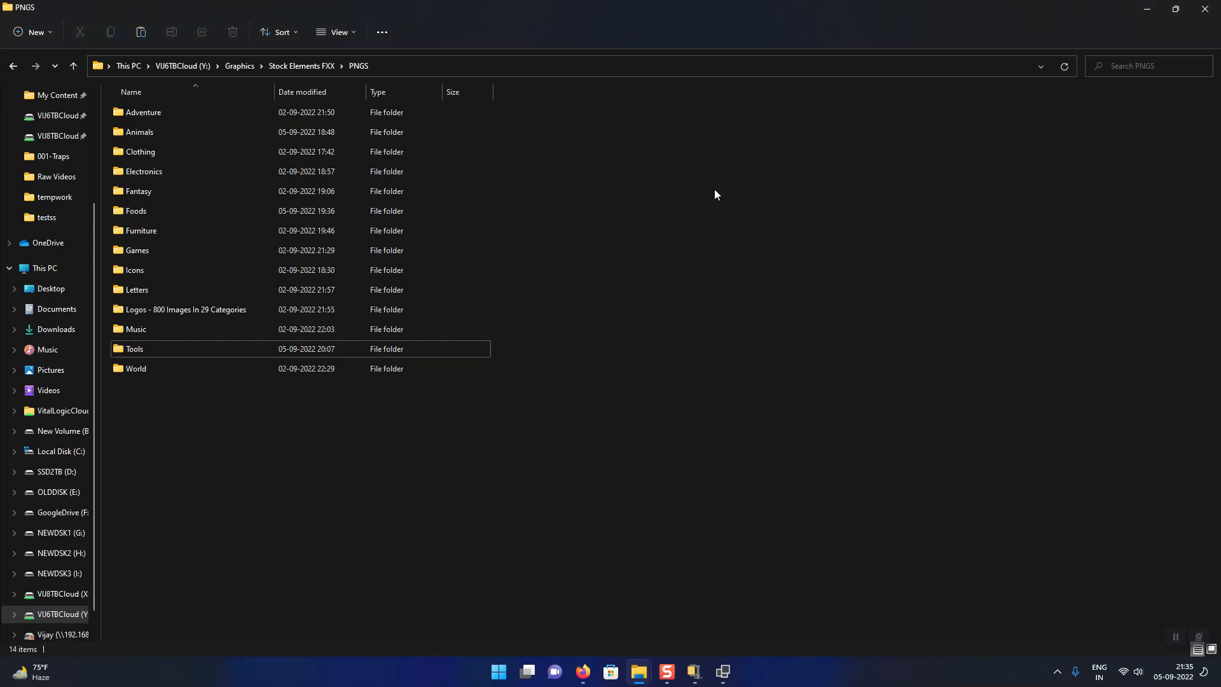
text(Transport)
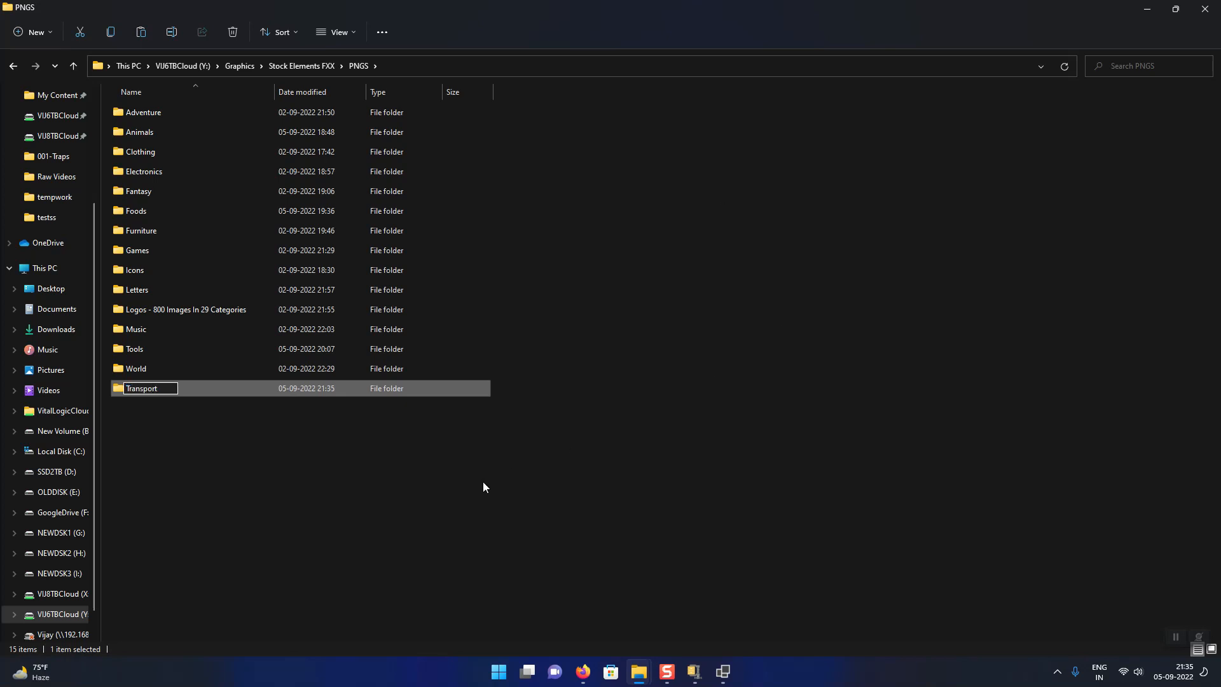
key(Return)
click(195, 429)
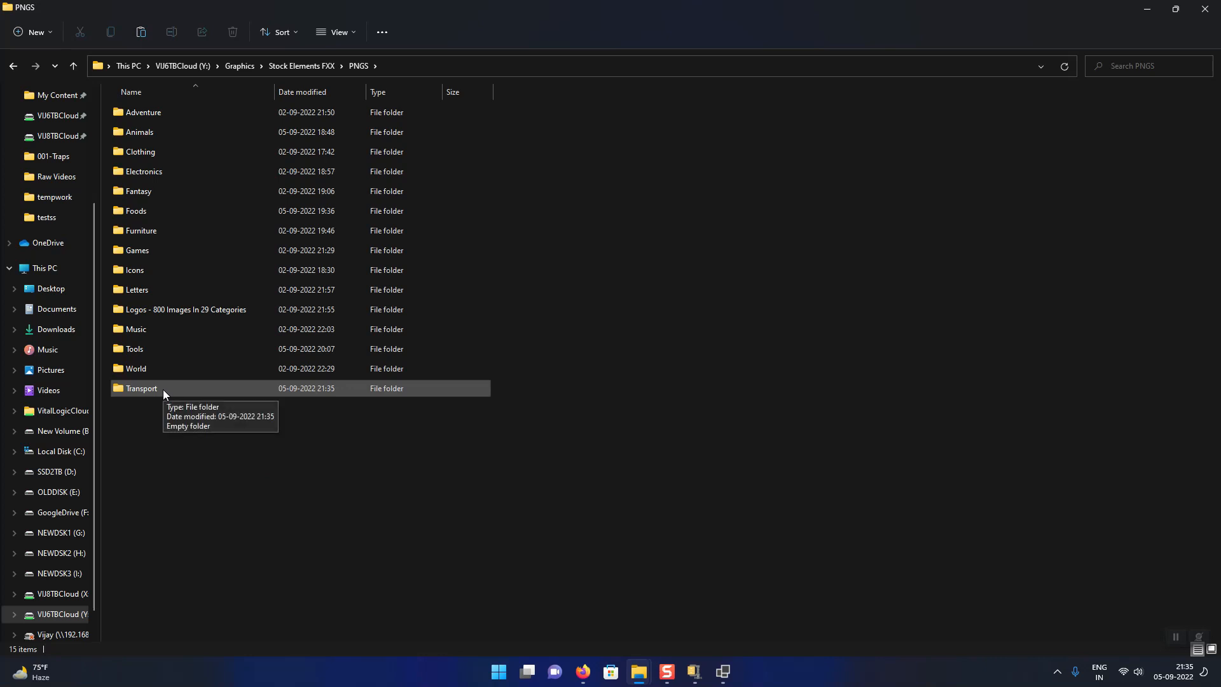
Switch to Recursive Unzipper and set the output folder to the Transport folder inside Y:\Graphics\Stock Elements FXX\PNGS.
click(723, 672)
click(592, 504)
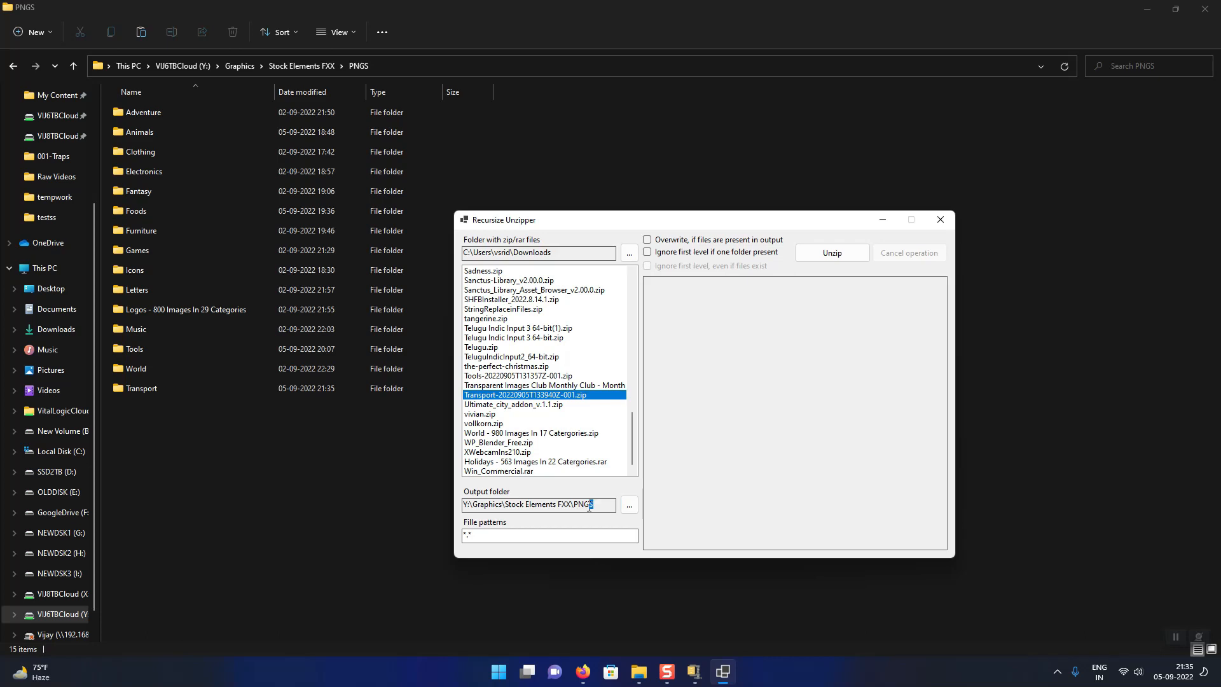
click(632, 509)
scroll(690, 510, down, 1)
click(648, 555)
double_click(649, 555)
click(1001, 620)
drag(608, 509, 650, 505)
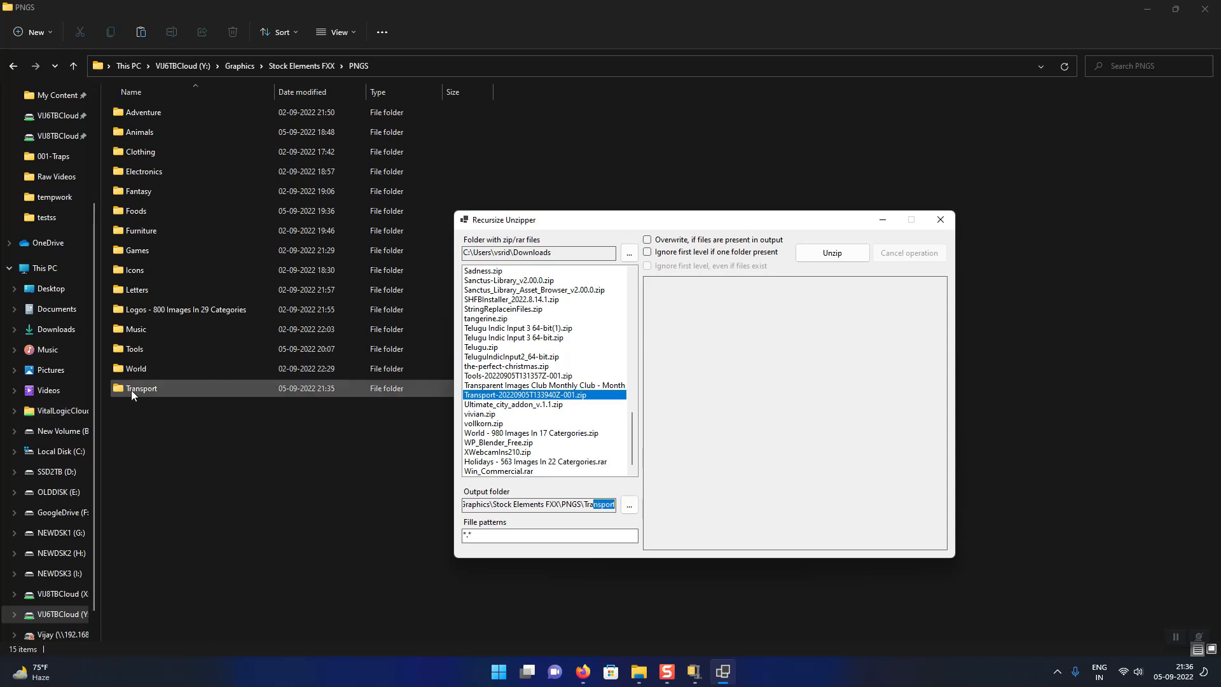
click(591, 506)
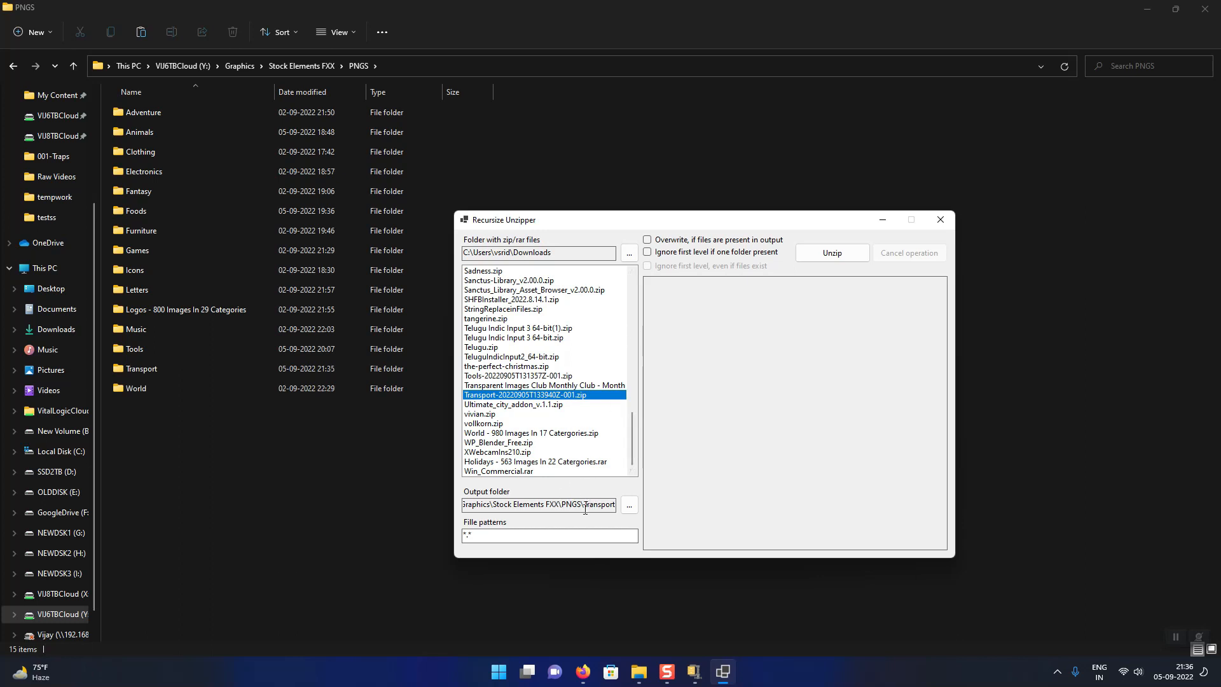
Enable ignoring the first level if one folder is present, and check the Transport archive's root level in WinZip.
click(648, 253)
click(694, 671)
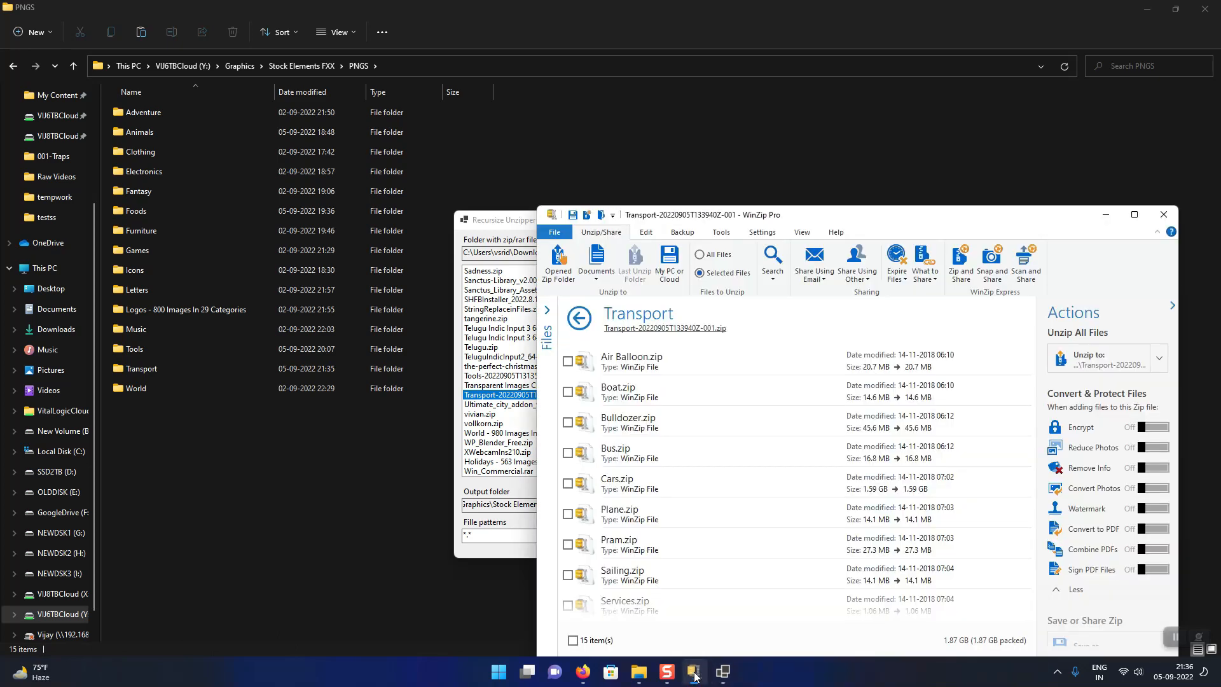
click(580, 318)
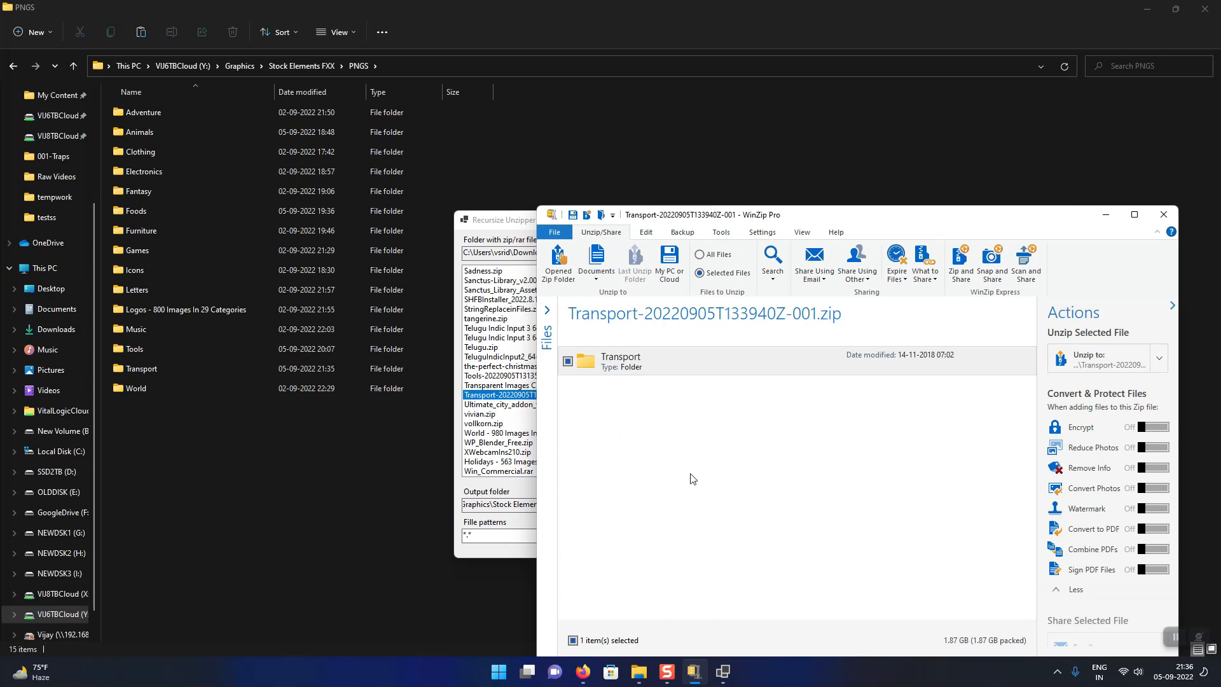
click(1106, 214)
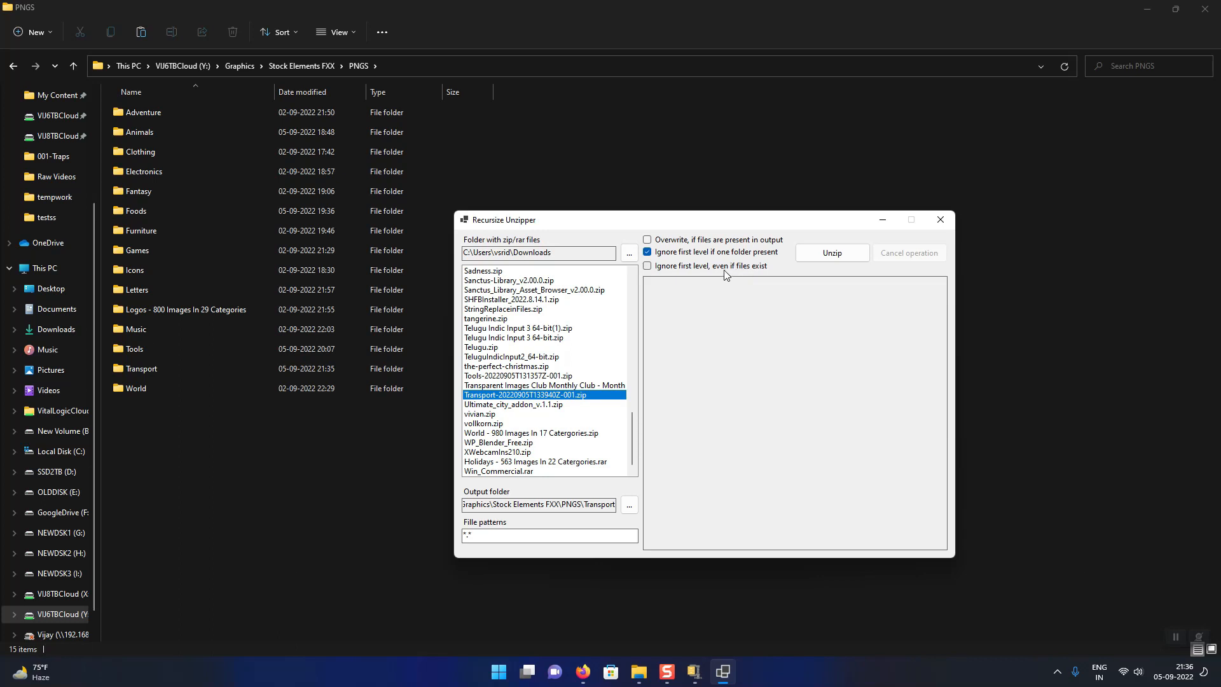
Try the option to ignore the first level even if files exist, and turn off both ignore-first-level options.
click(648, 266)
click(648, 266)
click(647, 252)
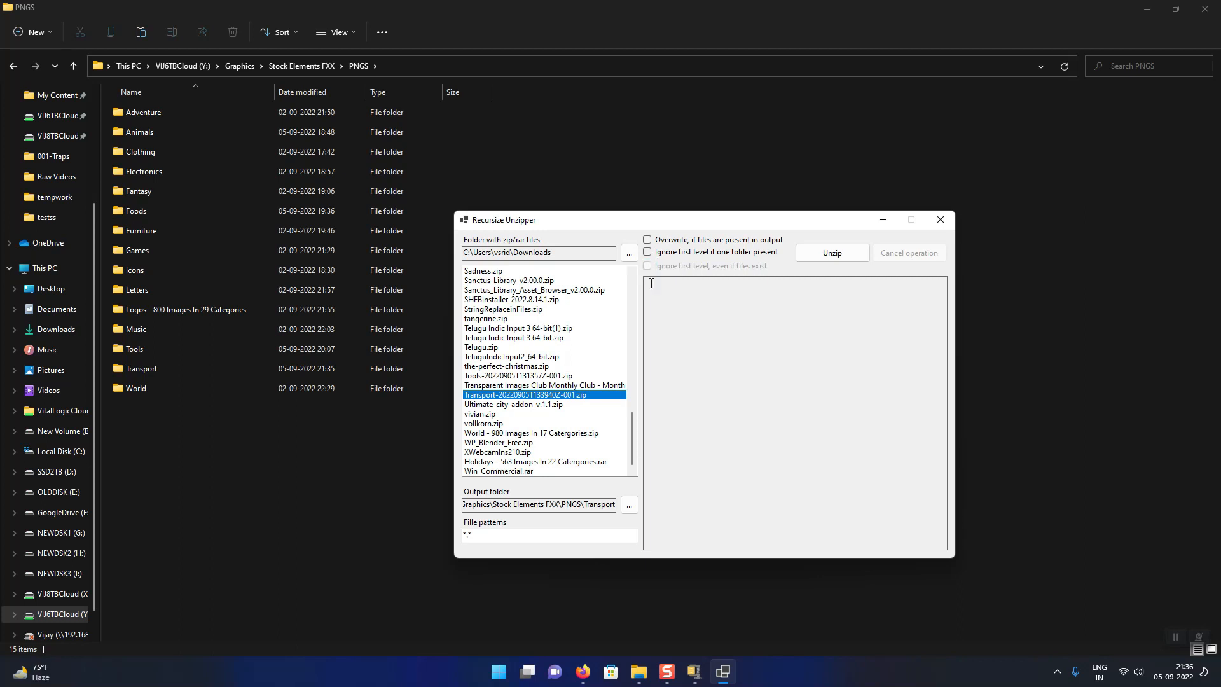
Set the output folder back to Y:\Graphics\Stock Elements FXX\PNGS.
click(629, 505)
click(816, 267)
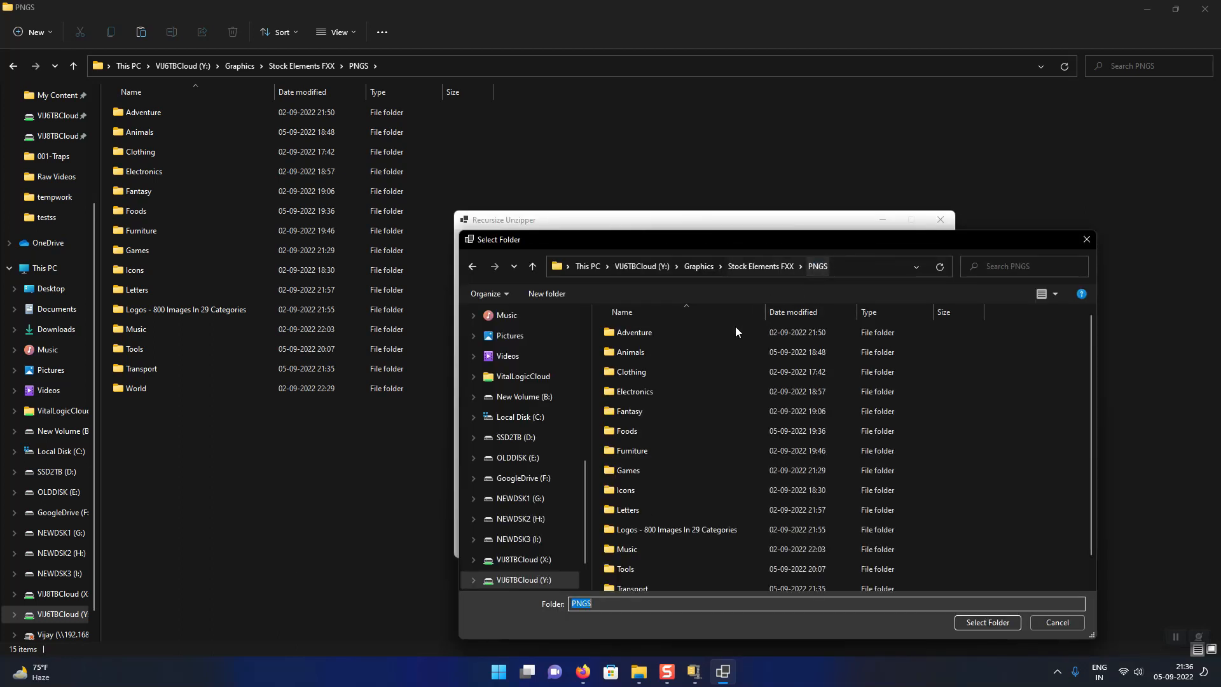
click(987, 623)
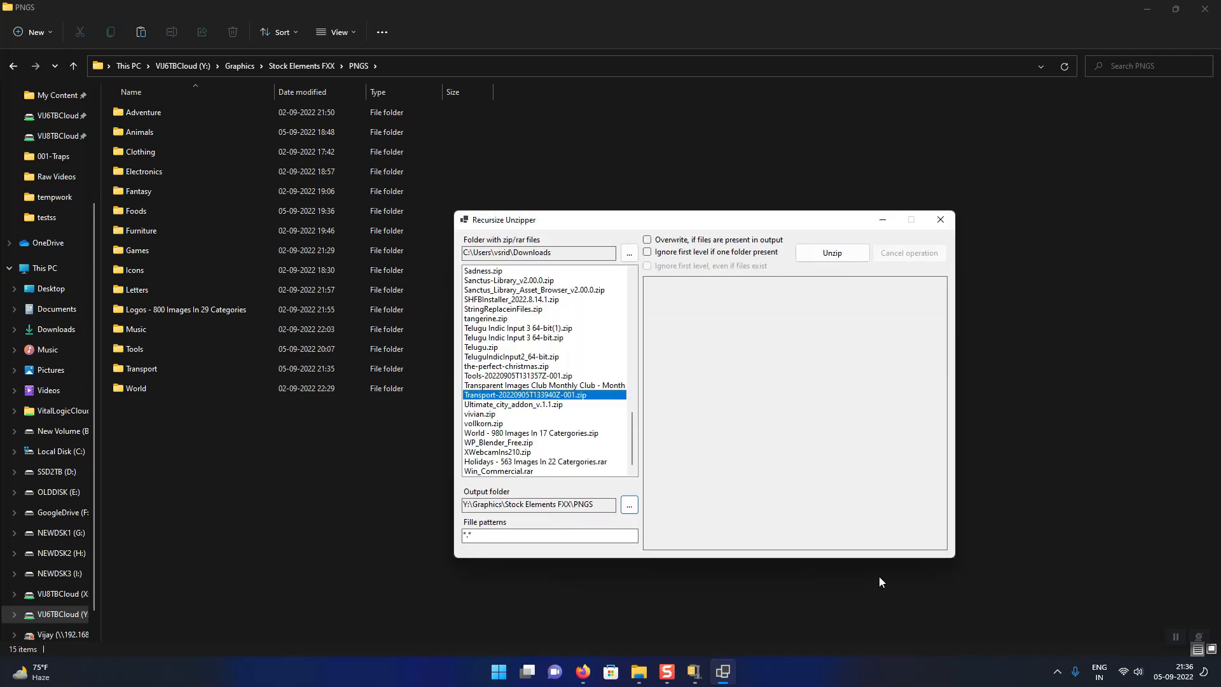
Permanently delete the empty Transport folder from the PNGS folder.
click(155, 368)
key(shift+Delete)
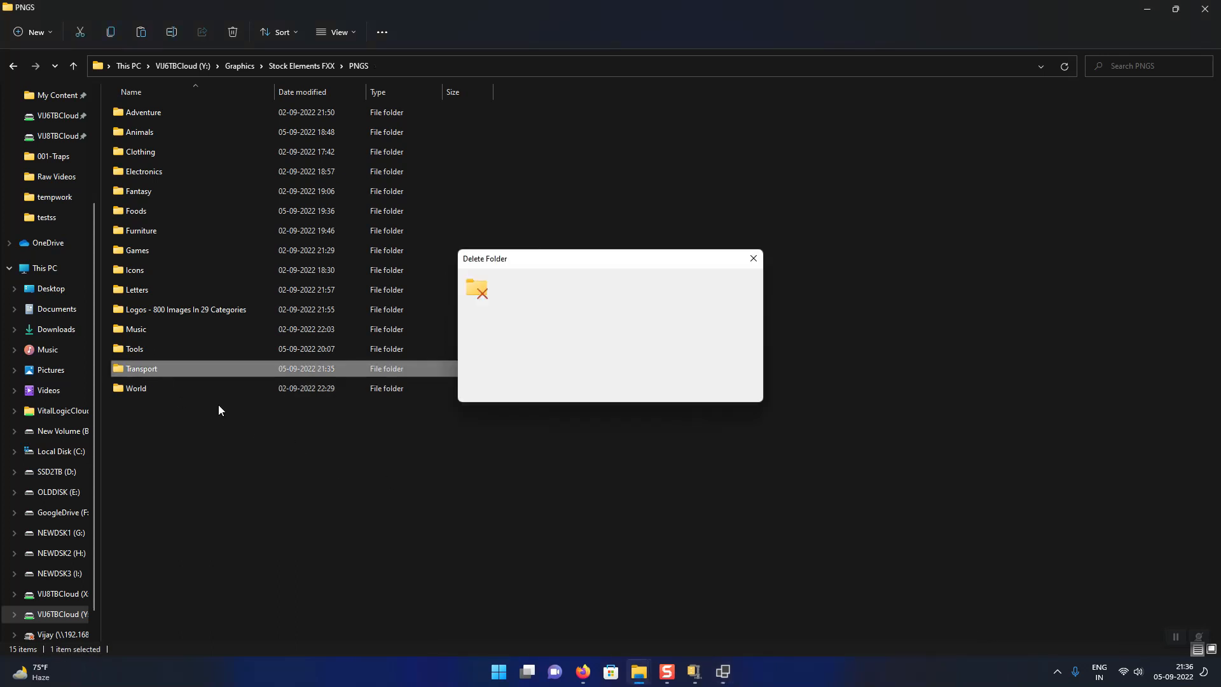
click(666, 389)
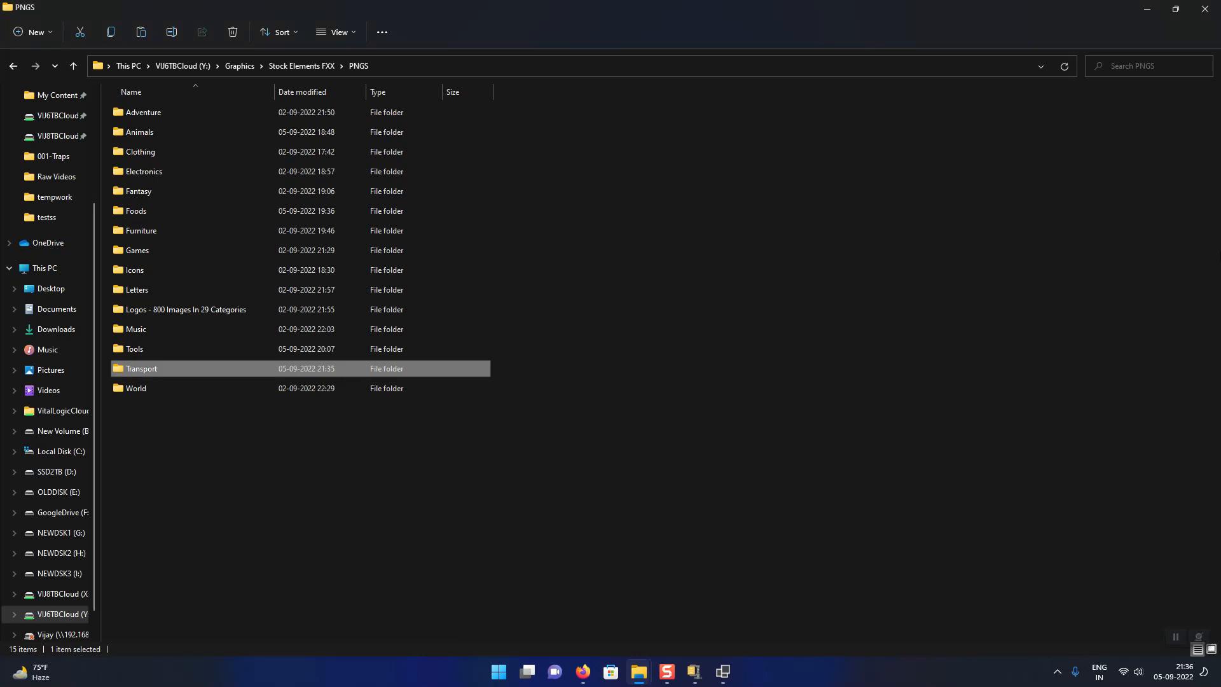
Return to Recursive Unzipper and unzip the selected Transport-20220905T133940Z-001.zip into the PNGS folder.
click(1147, 9)
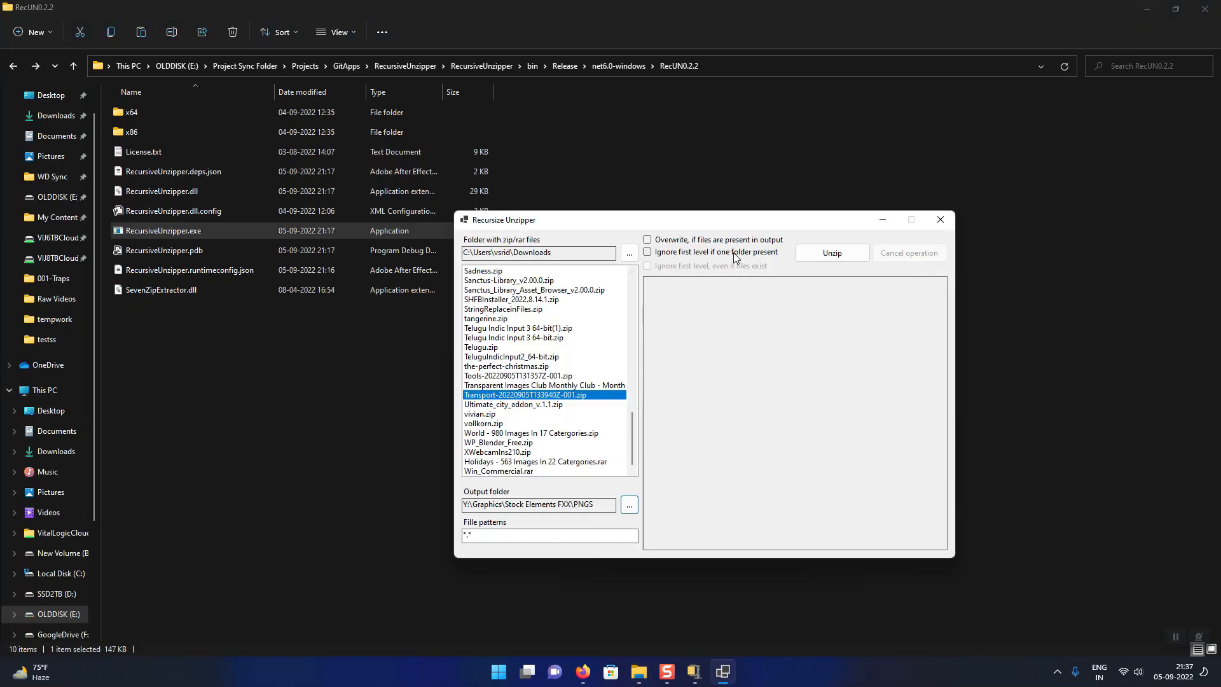
click(829, 258)
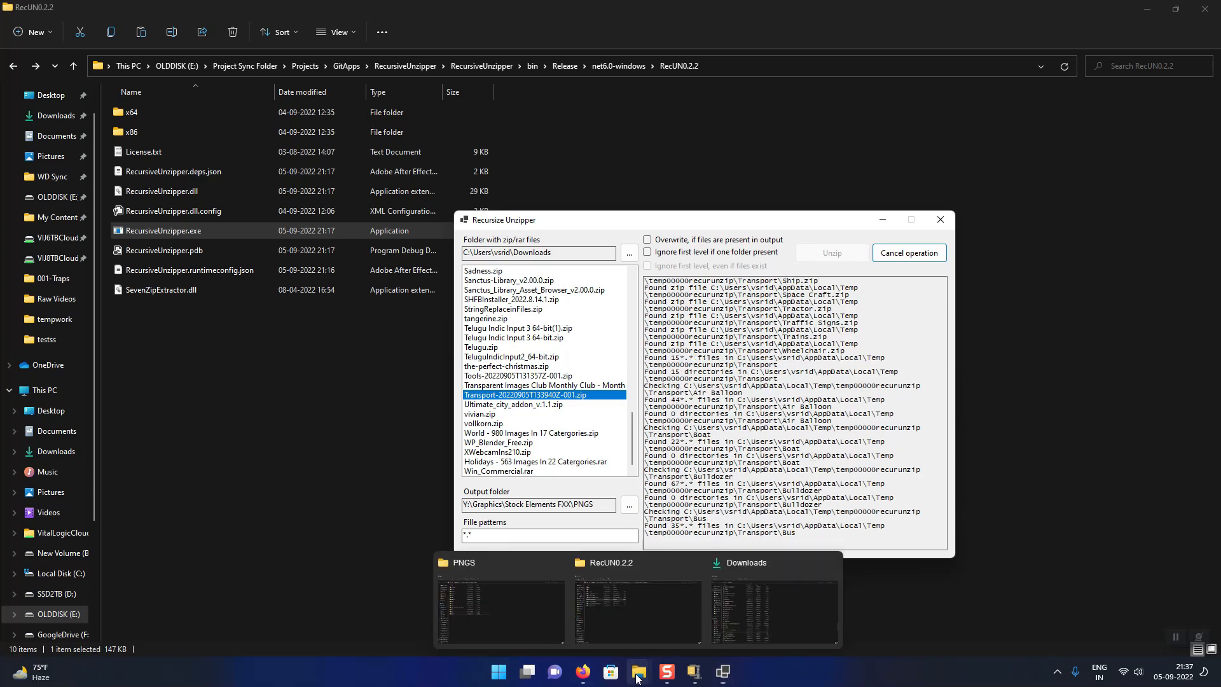
Check the subfolders being extracted into PNGS\Transport in File Explorer, then return to Recursive Unzipper.
click(528, 628)
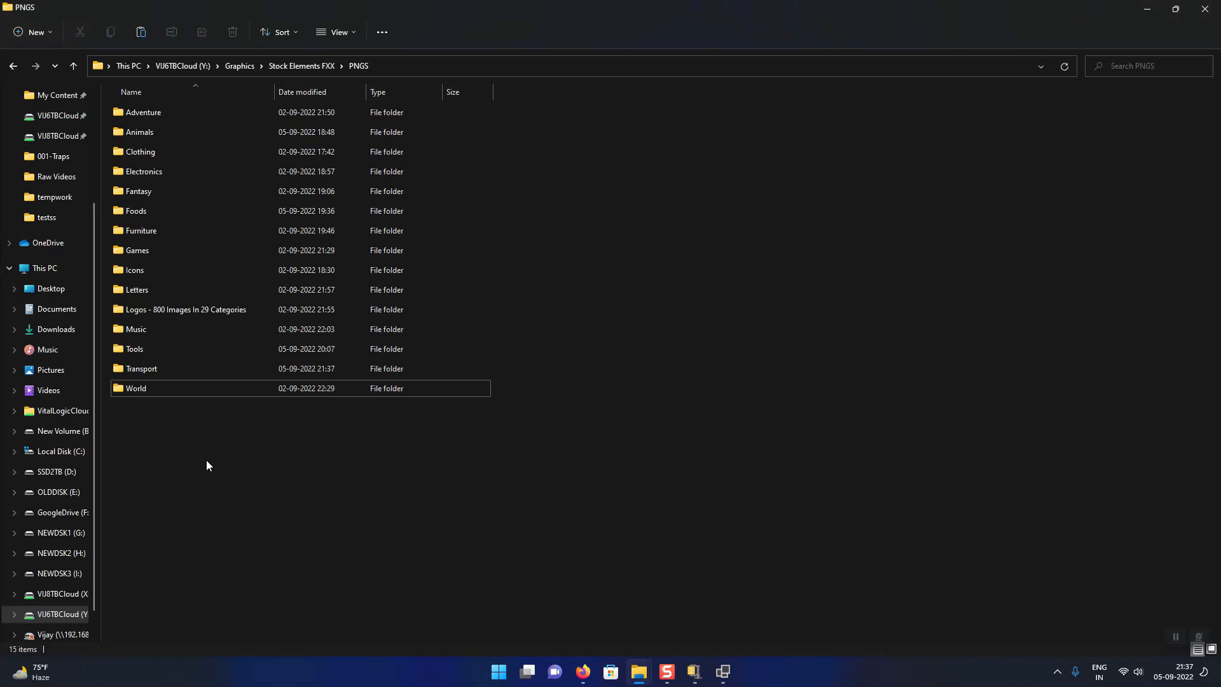
click(153, 368)
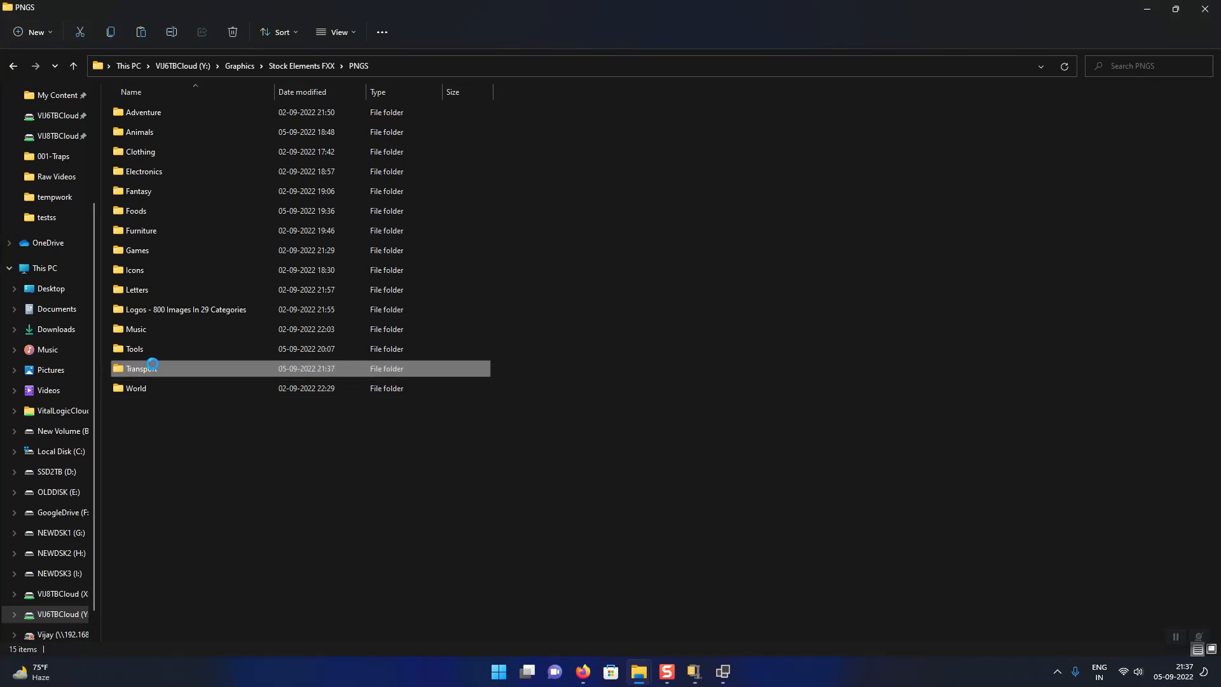
double_click(153, 368)
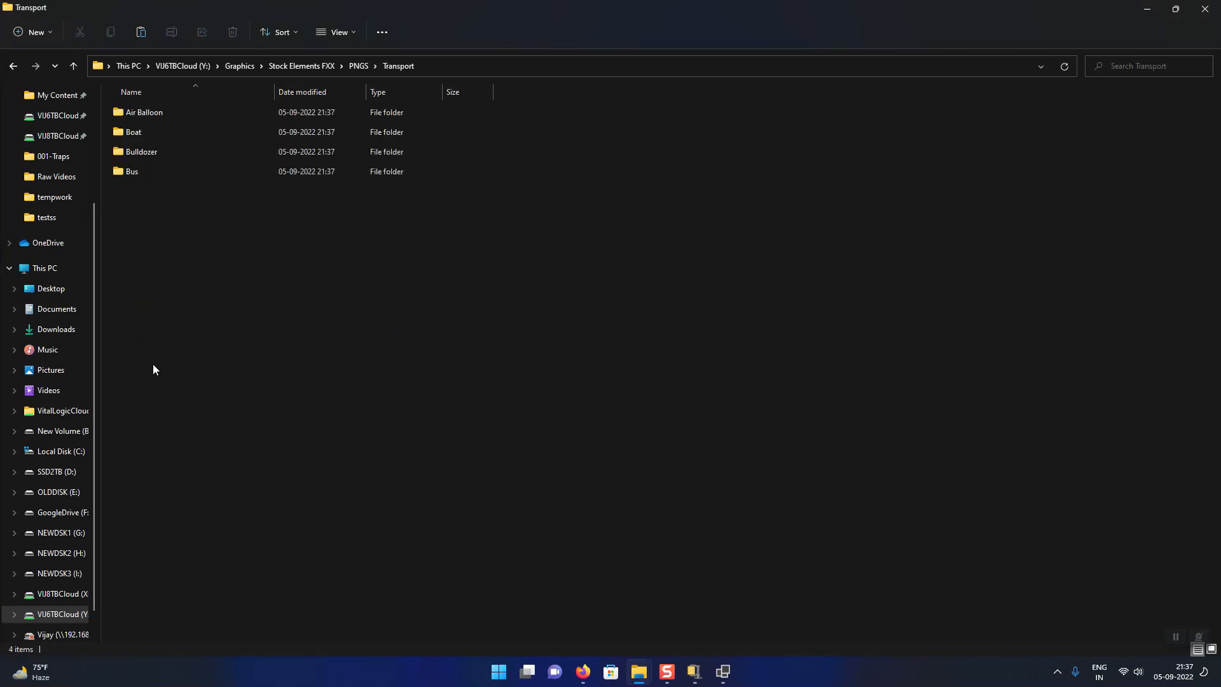
click(157, 113)
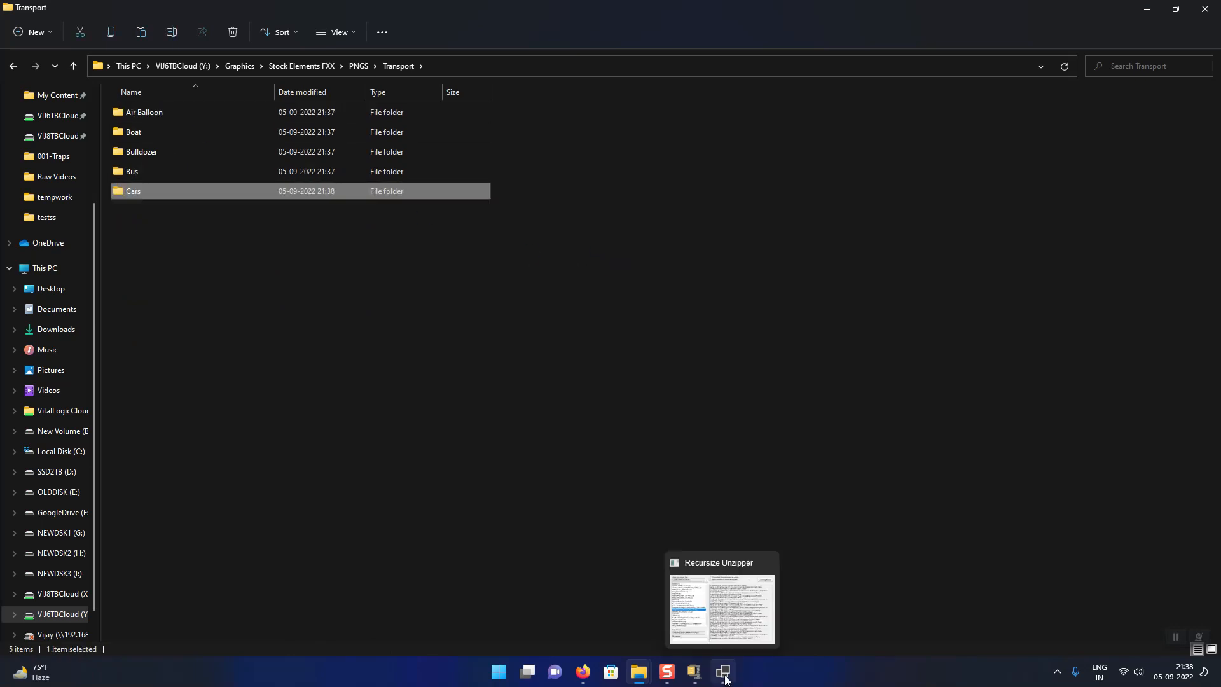
click(726, 680)
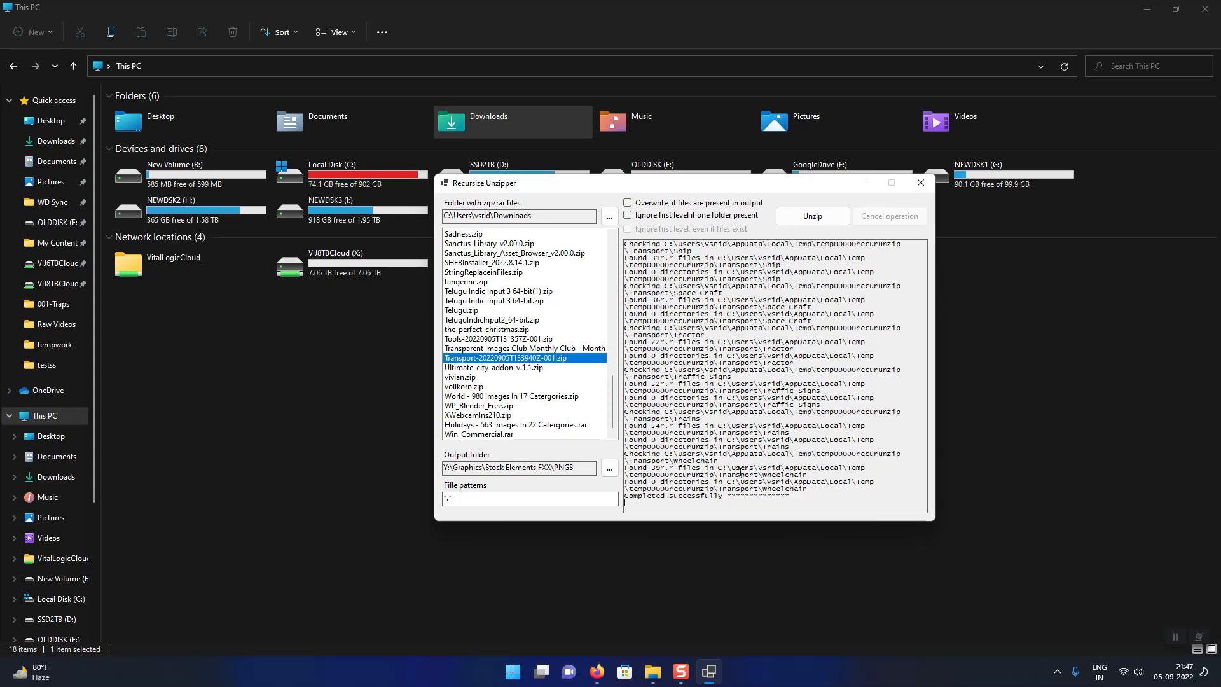
Look through the extracted Cars folder in File Explorer and go up to its parent Transport folder.
mouse_move(653, 672)
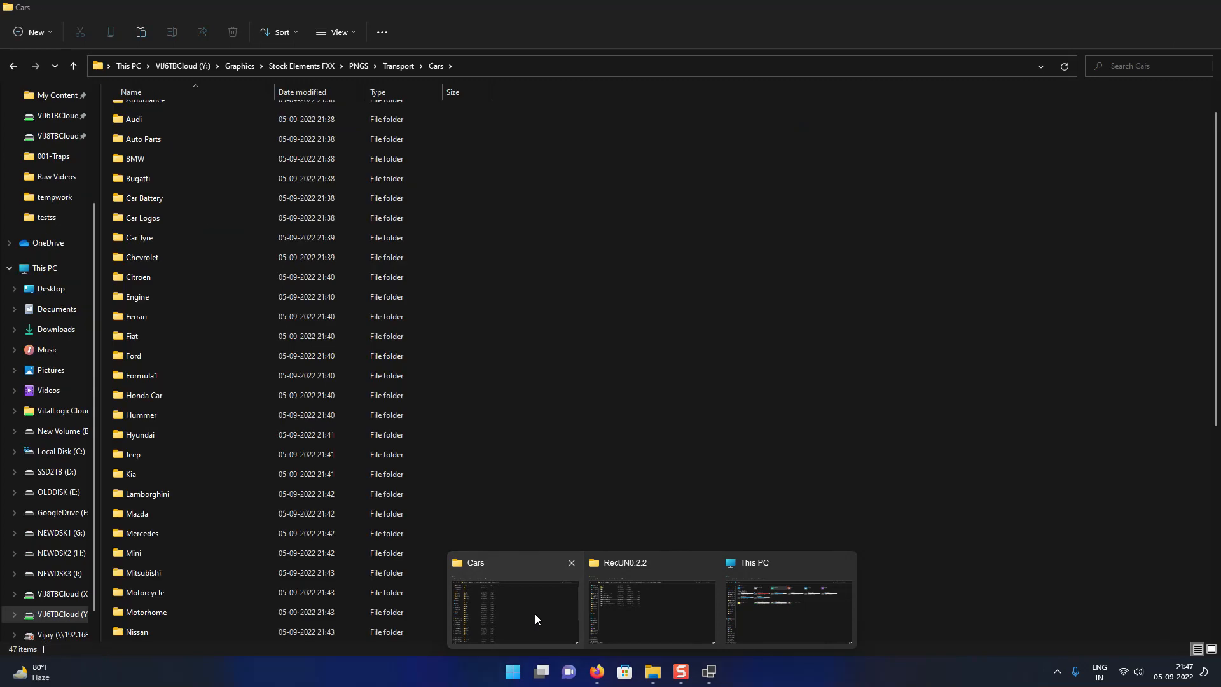
click(535, 613)
drag(1215, 236, 1217, 158)
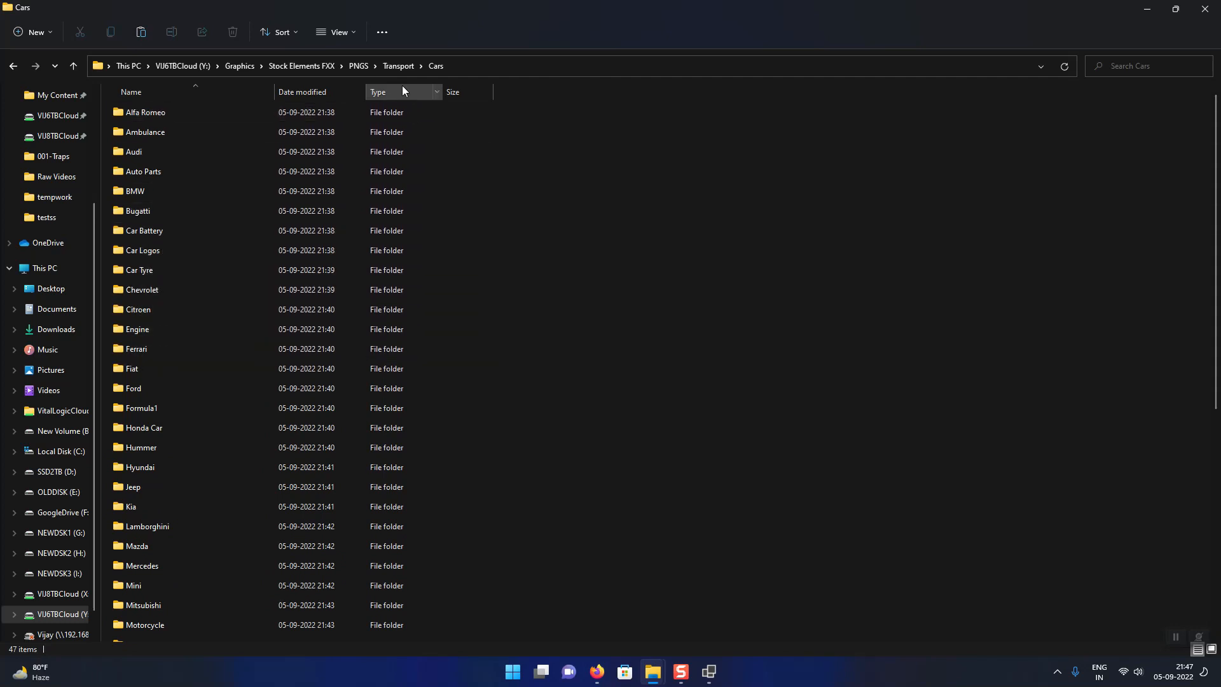
click(401, 66)
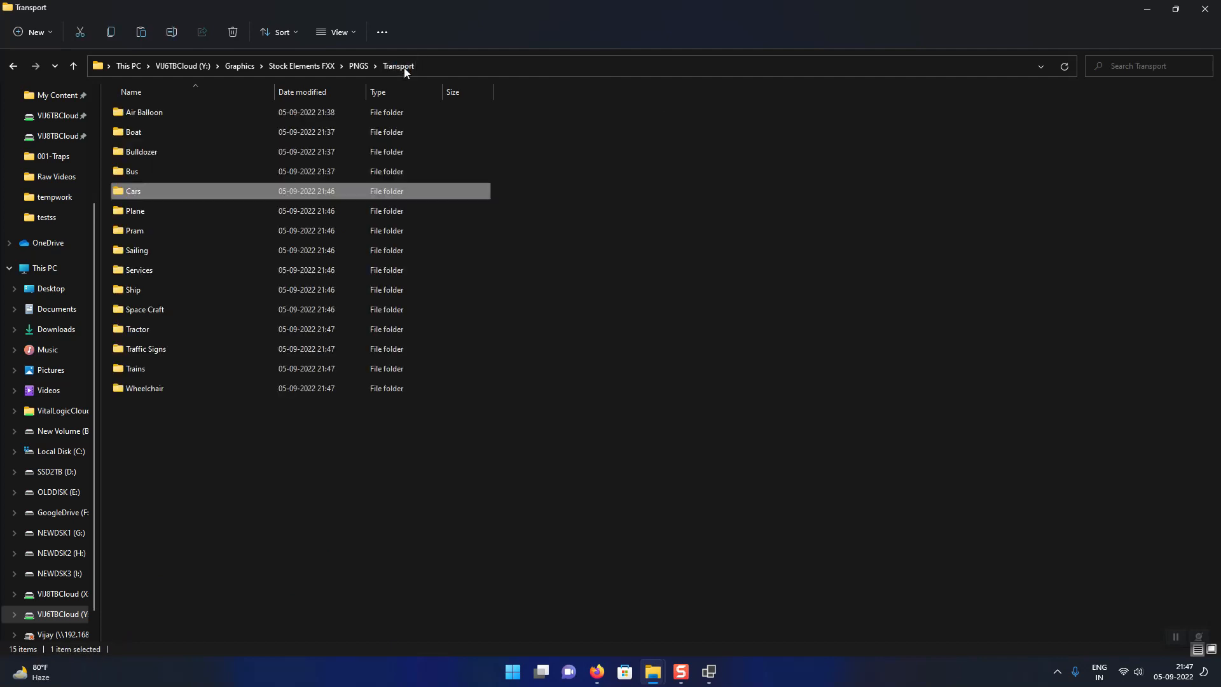
Open the Motorhome folder inside Cars and display its PNG files as large icons.
double_click(160, 194)
scroll(1208, 316, down, 3)
scroll(1209, 316, down, 3)
double_click(148, 259)
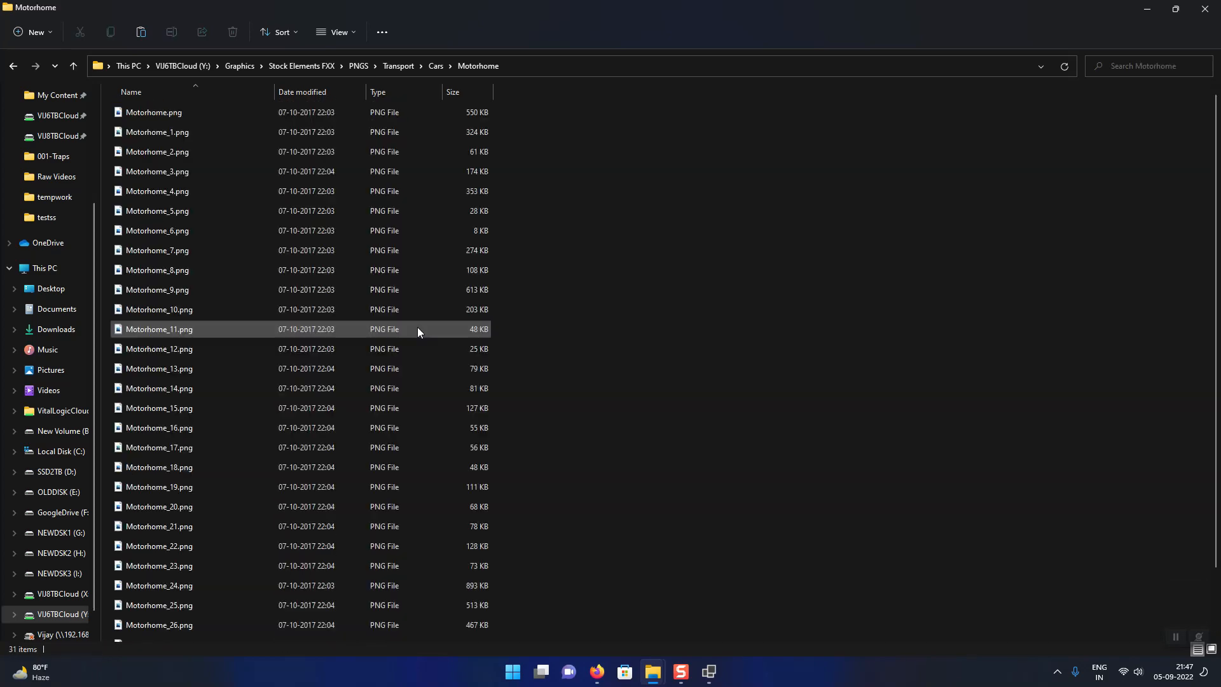
right_click(812, 235)
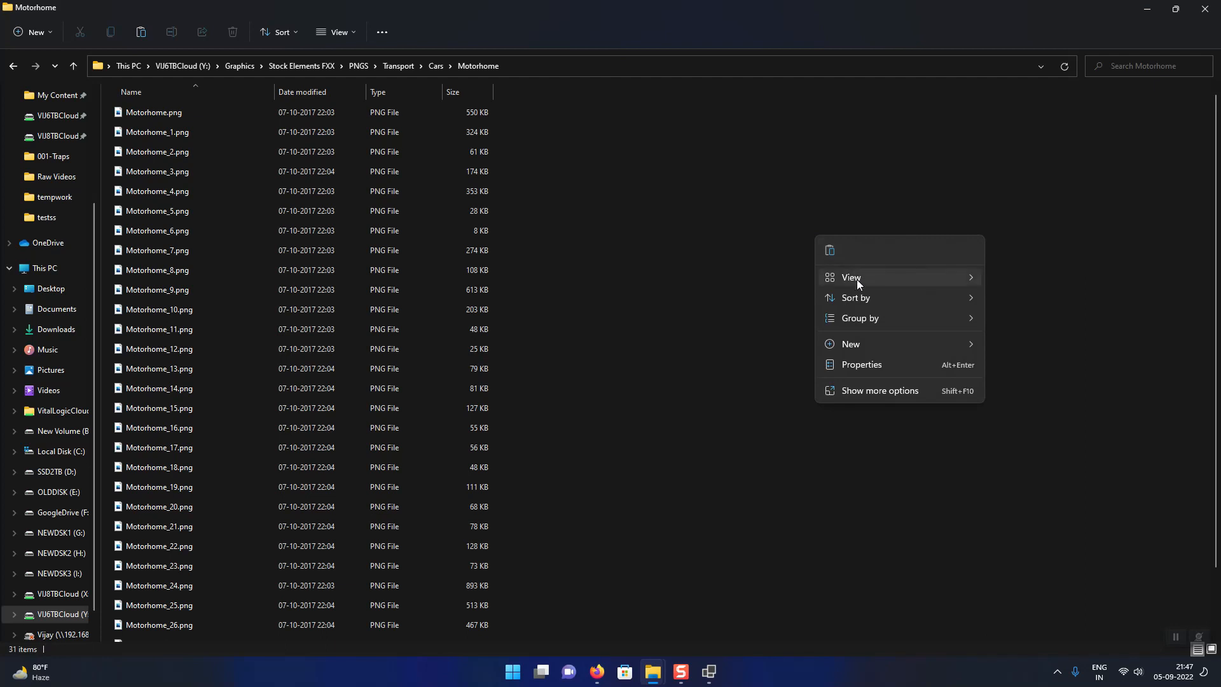
mouse_move(856, 280)
click(1047, 301)
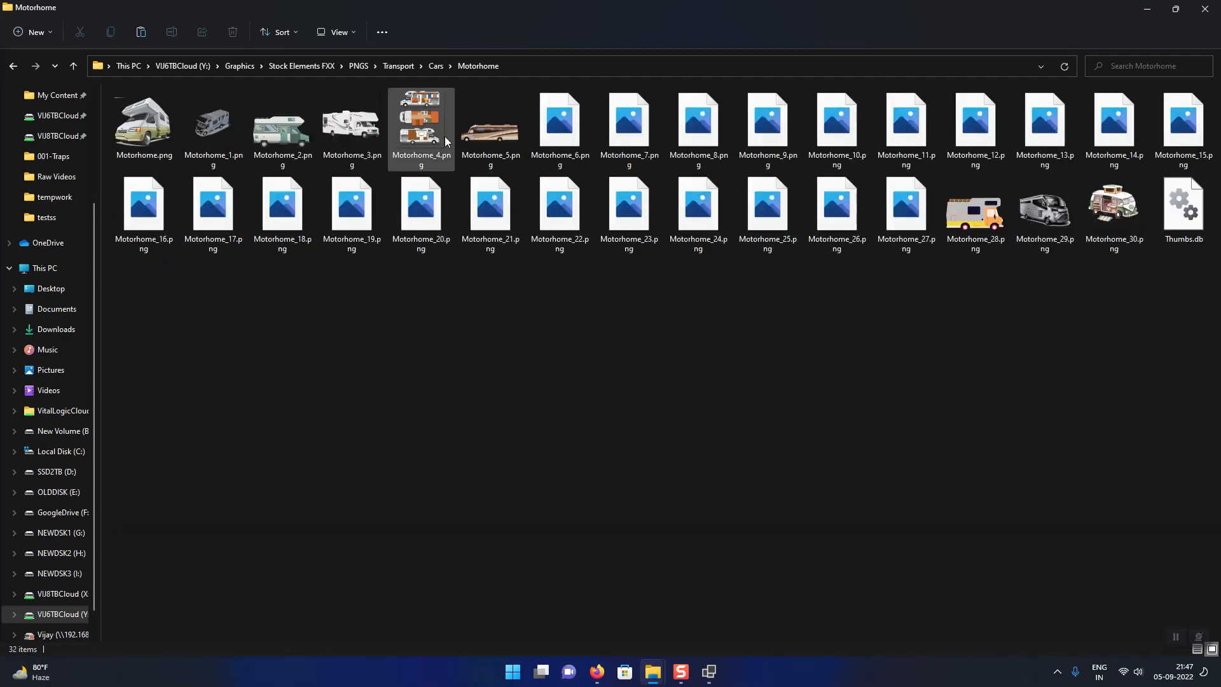
Go back to Cars, open the Honda Car folder and display its images as large icons.
click(434, 67)
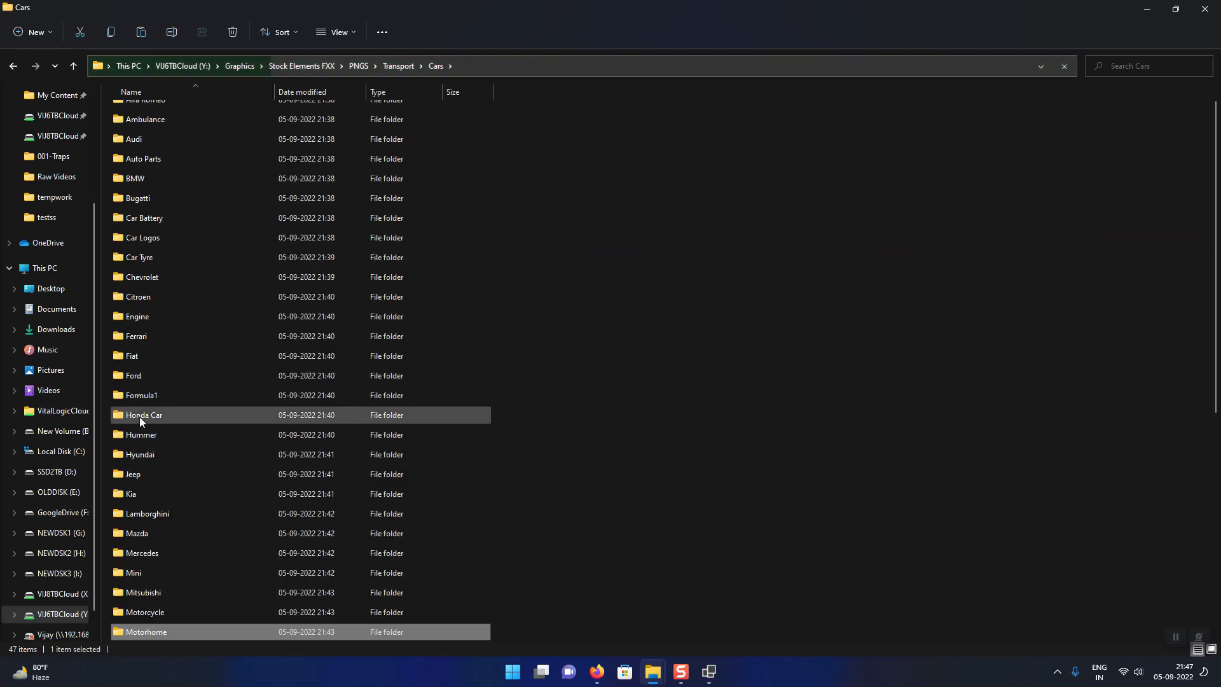
click(138, 416)
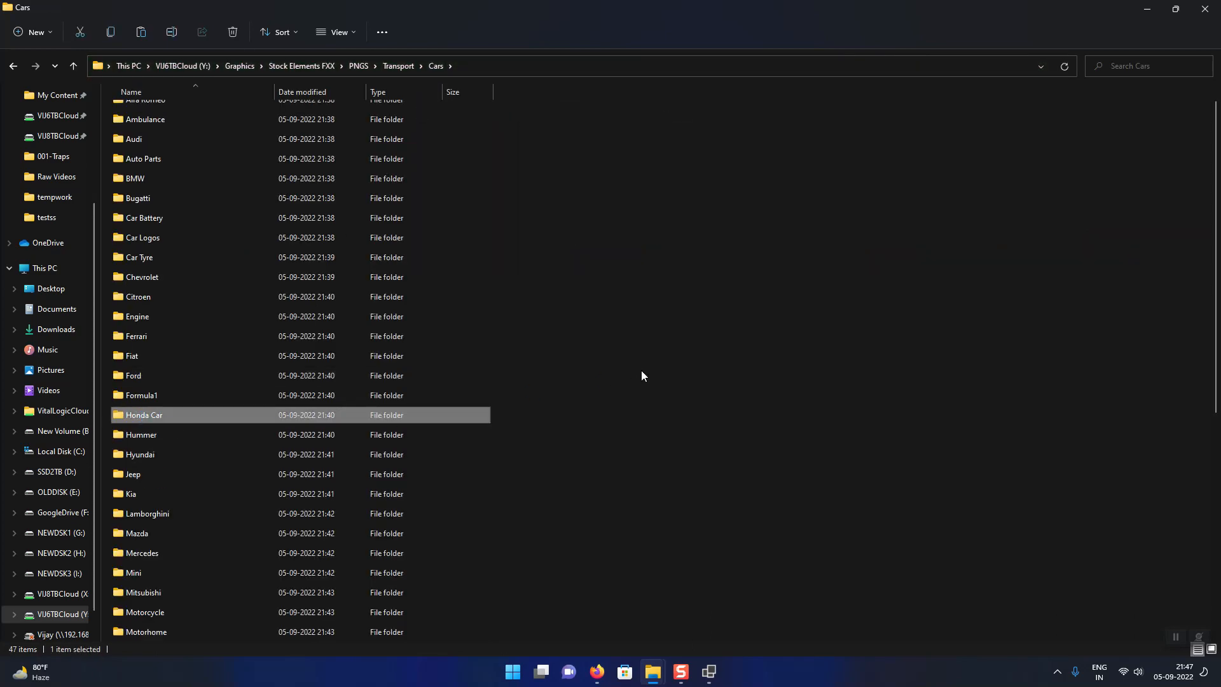
right_click(735, 255)
mouse_move(865, 297)
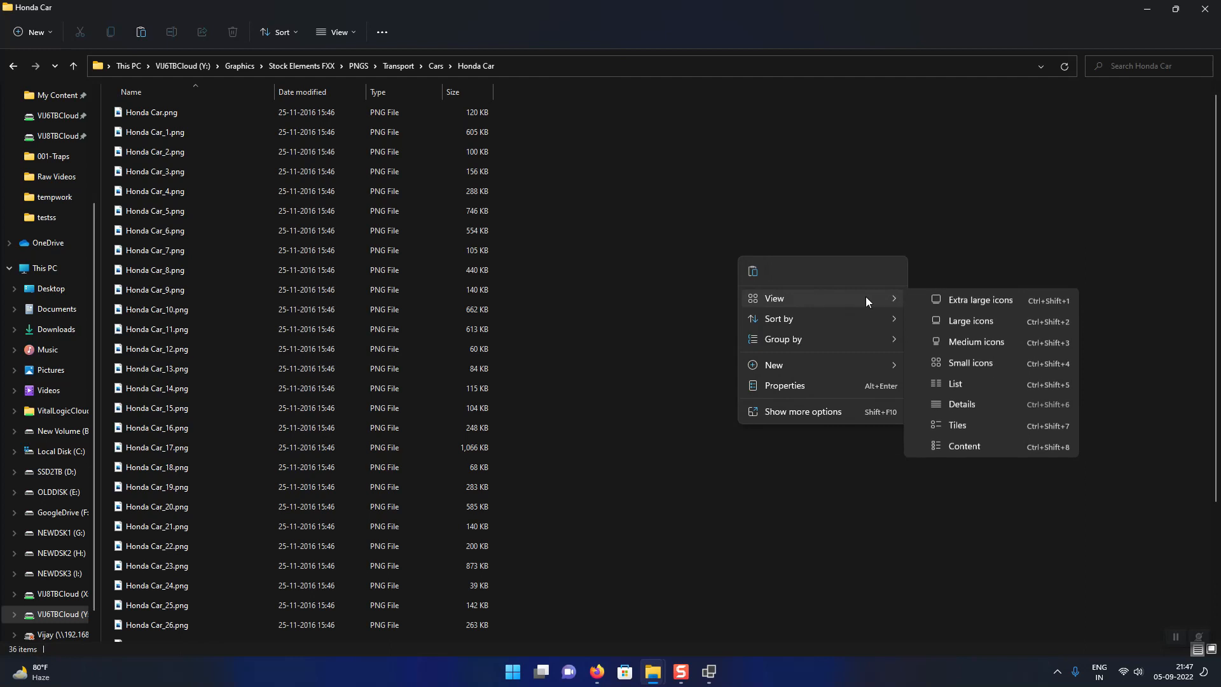
click(944, 318)
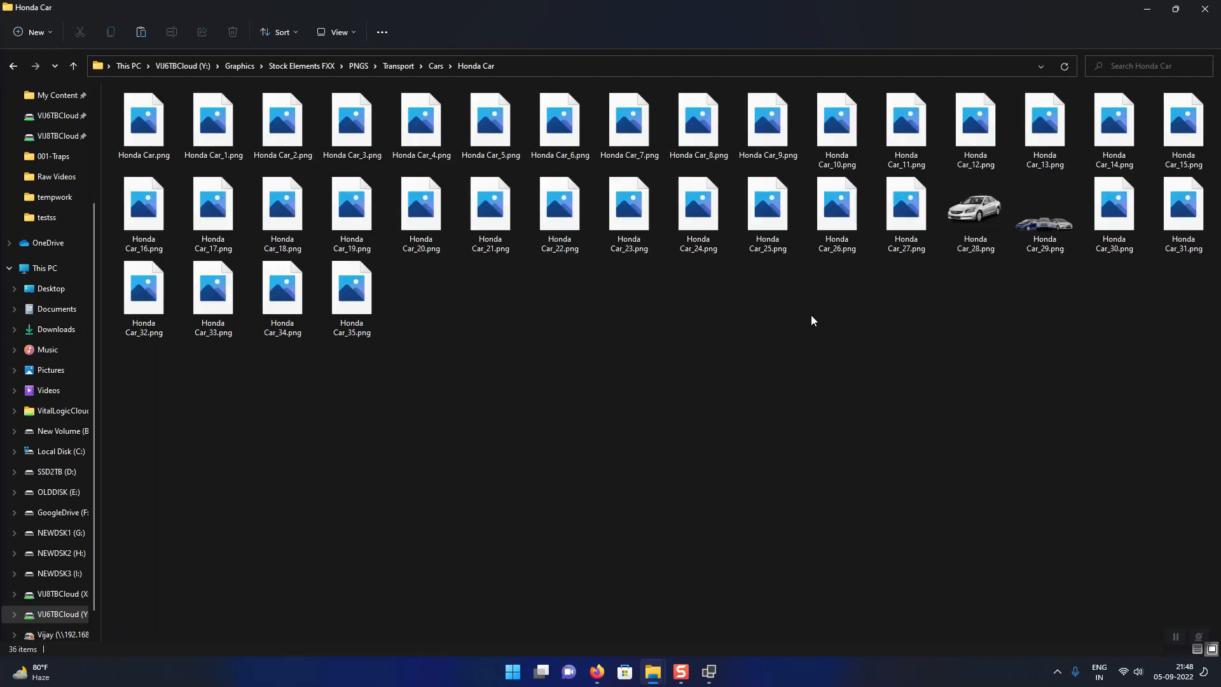
Go back to the Cars folder and switch to Recursive Unzipper to view the extraction log.
click(436, 66)
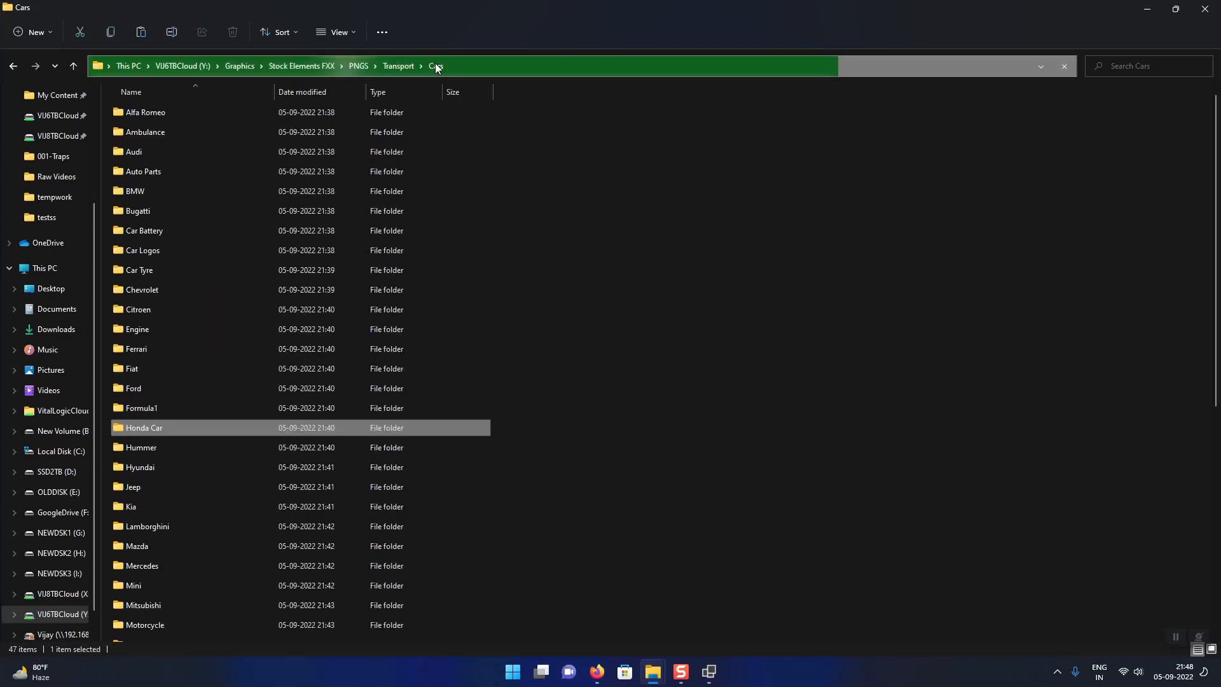
click(777, 420)
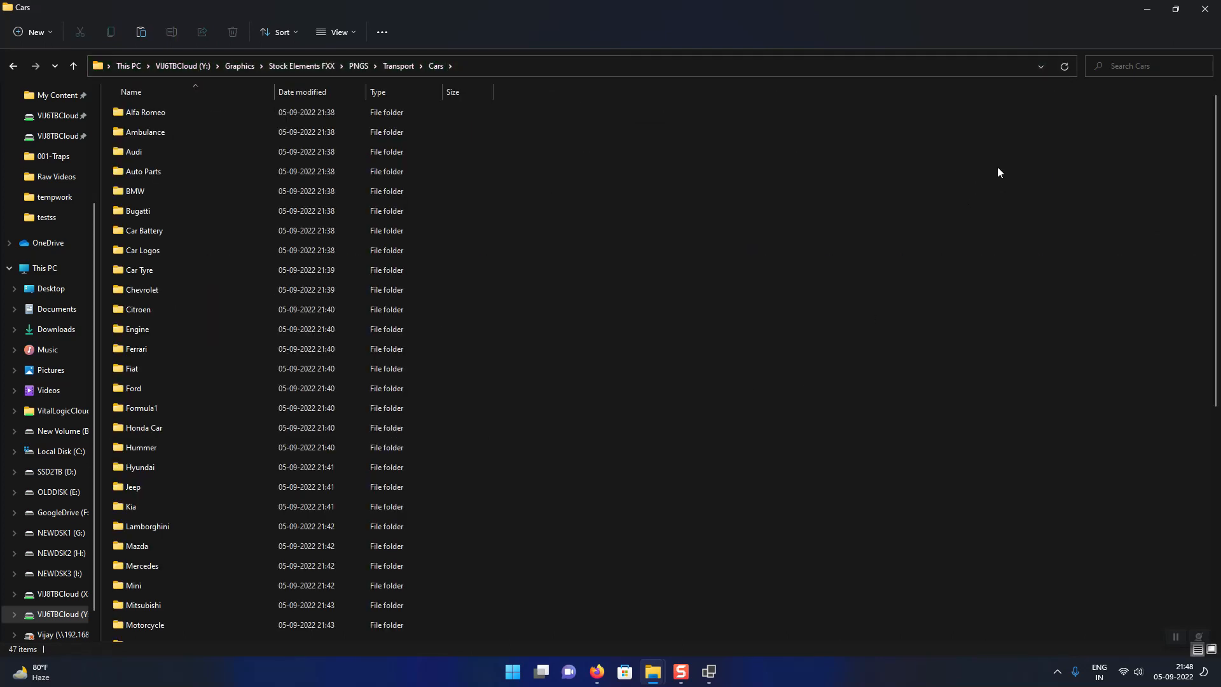
click(711, 667)
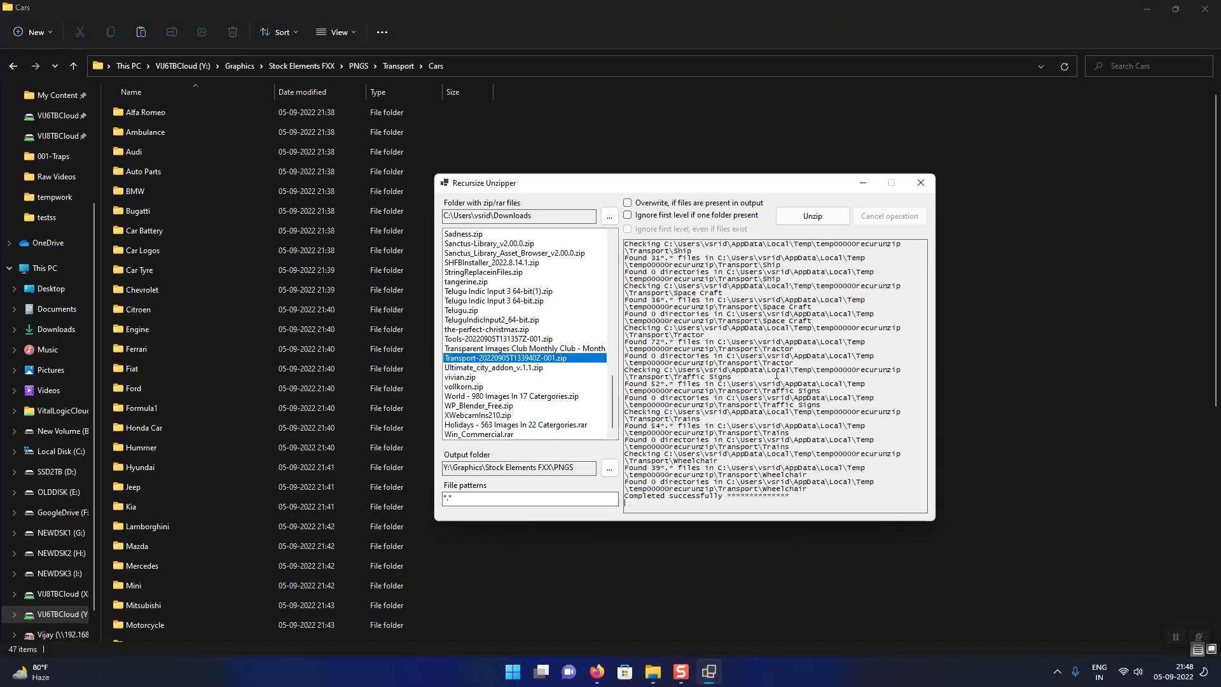